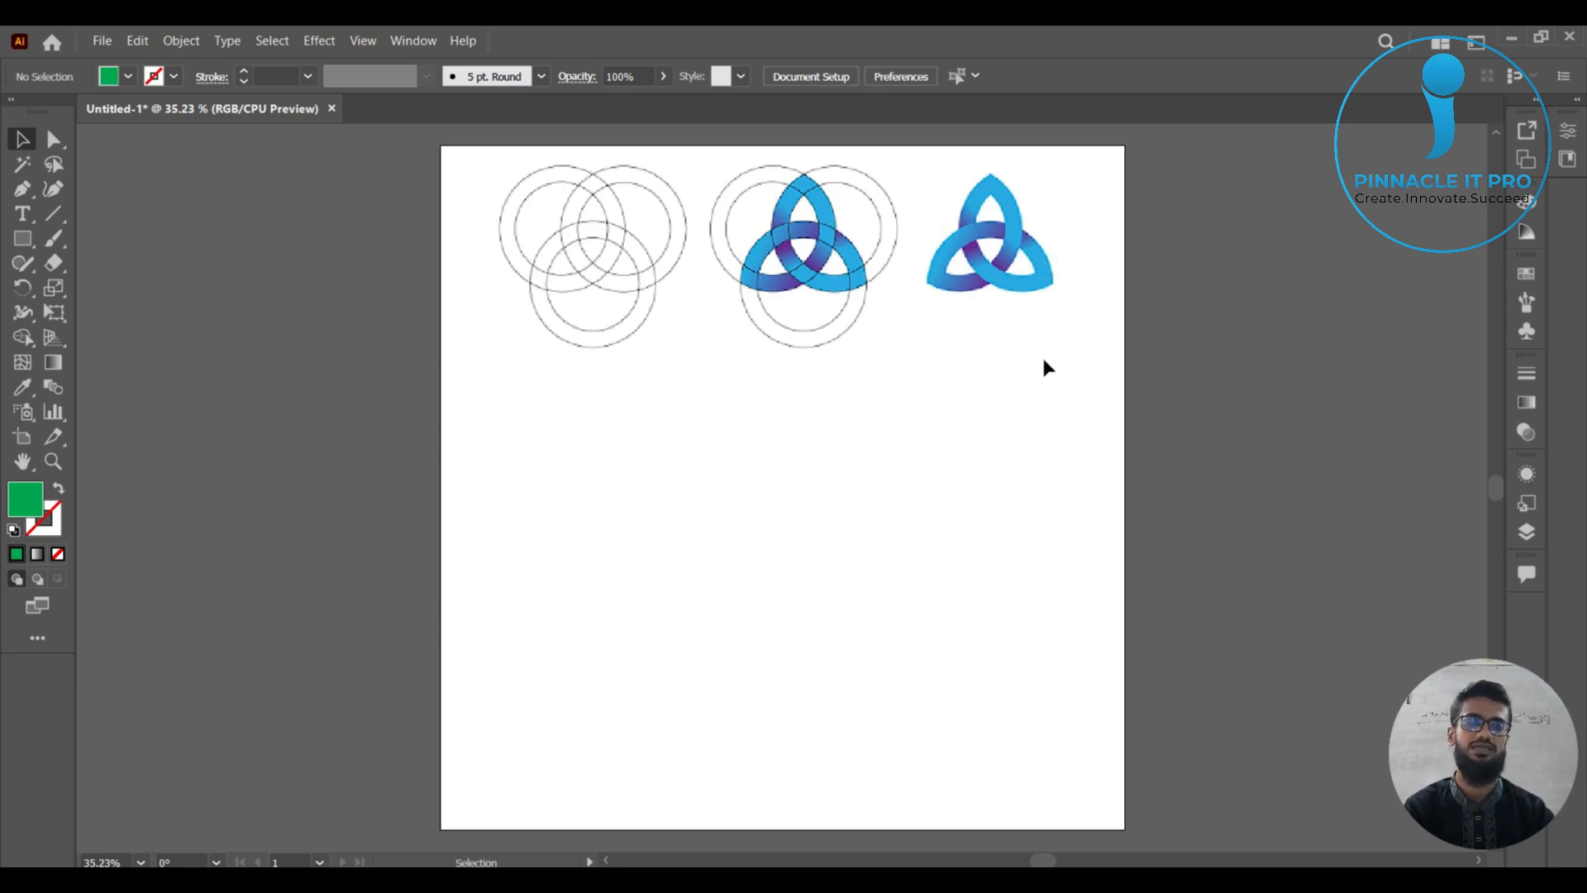
Draw a circle about 316 px in diameter with the Ellipse tool and place it below the leftmost circle-outline reference.
left_click(25, 241)
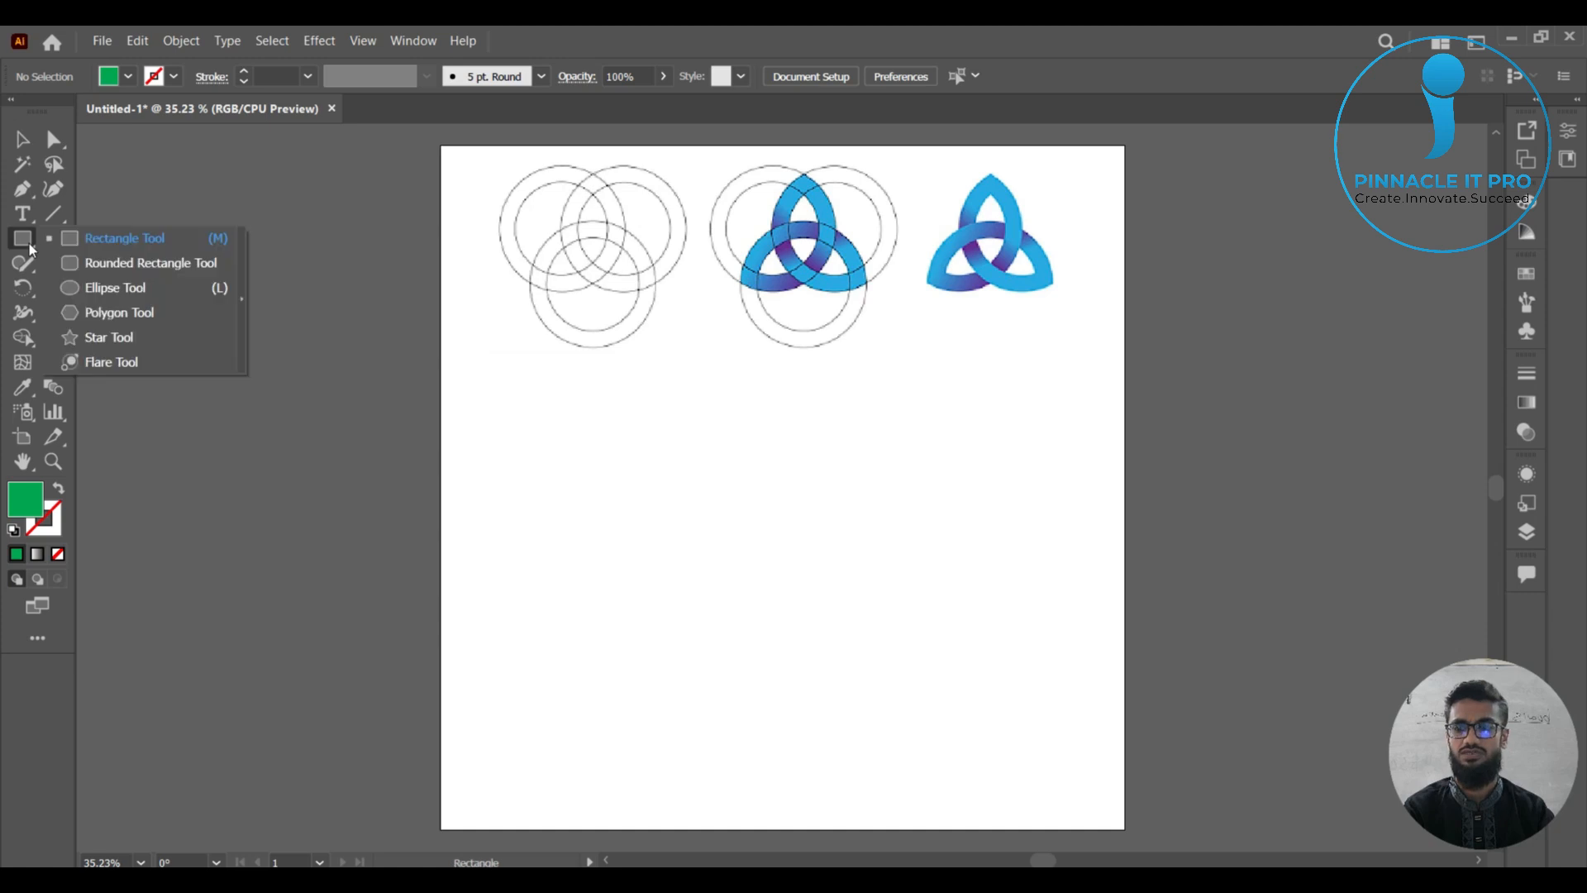
left_click(109, 286)
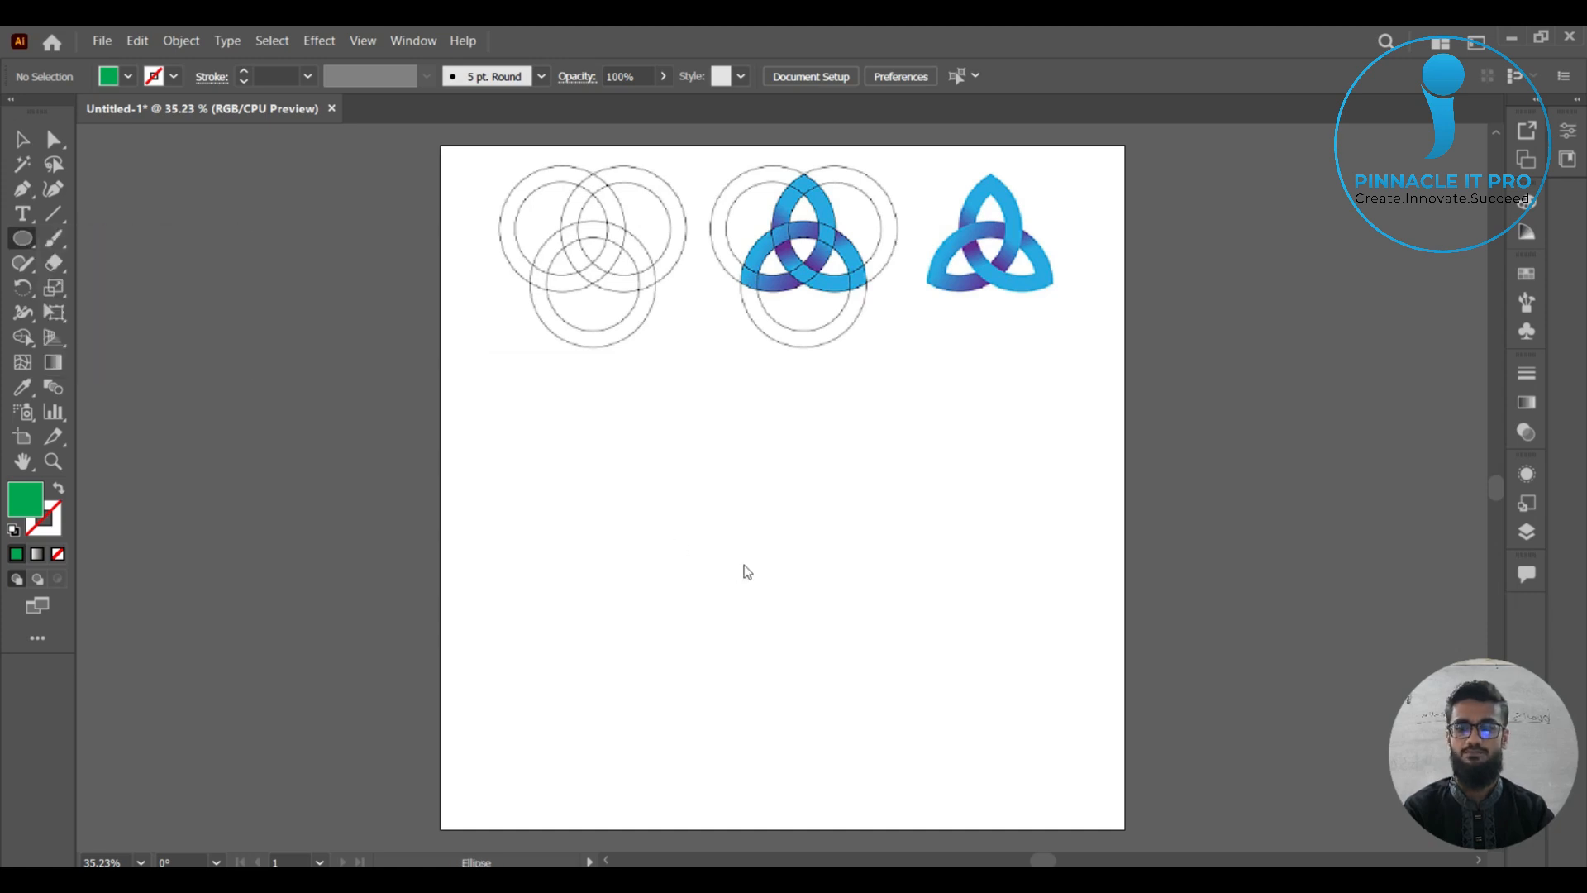
left_click_drag(735, 562, 822, 621)
left_click(22, 139)
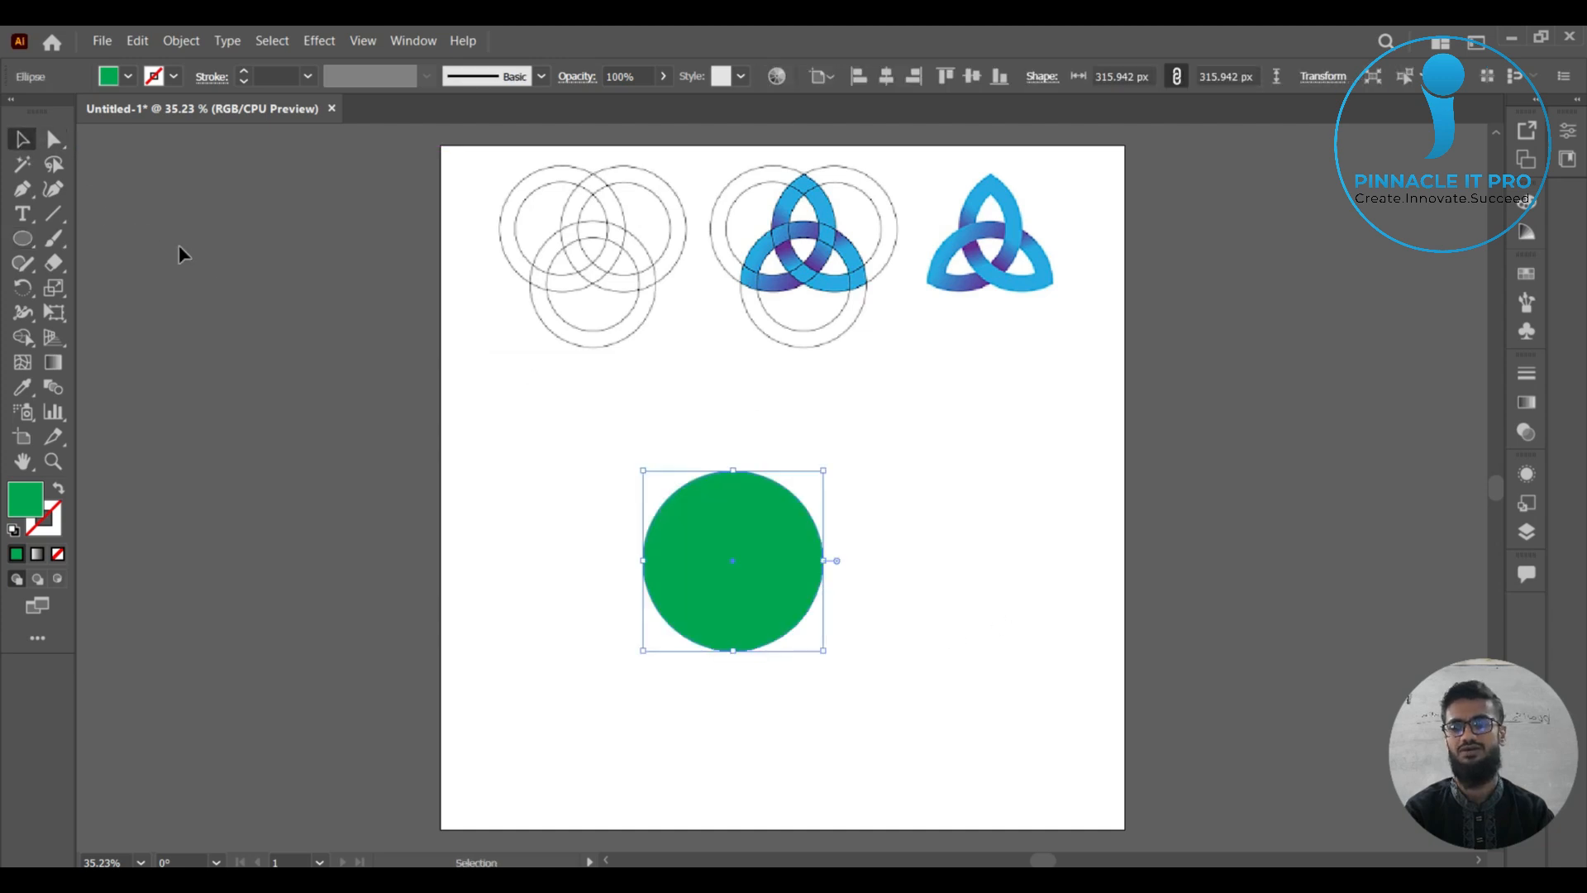
left_click_drag(737, 586, 630, 510)
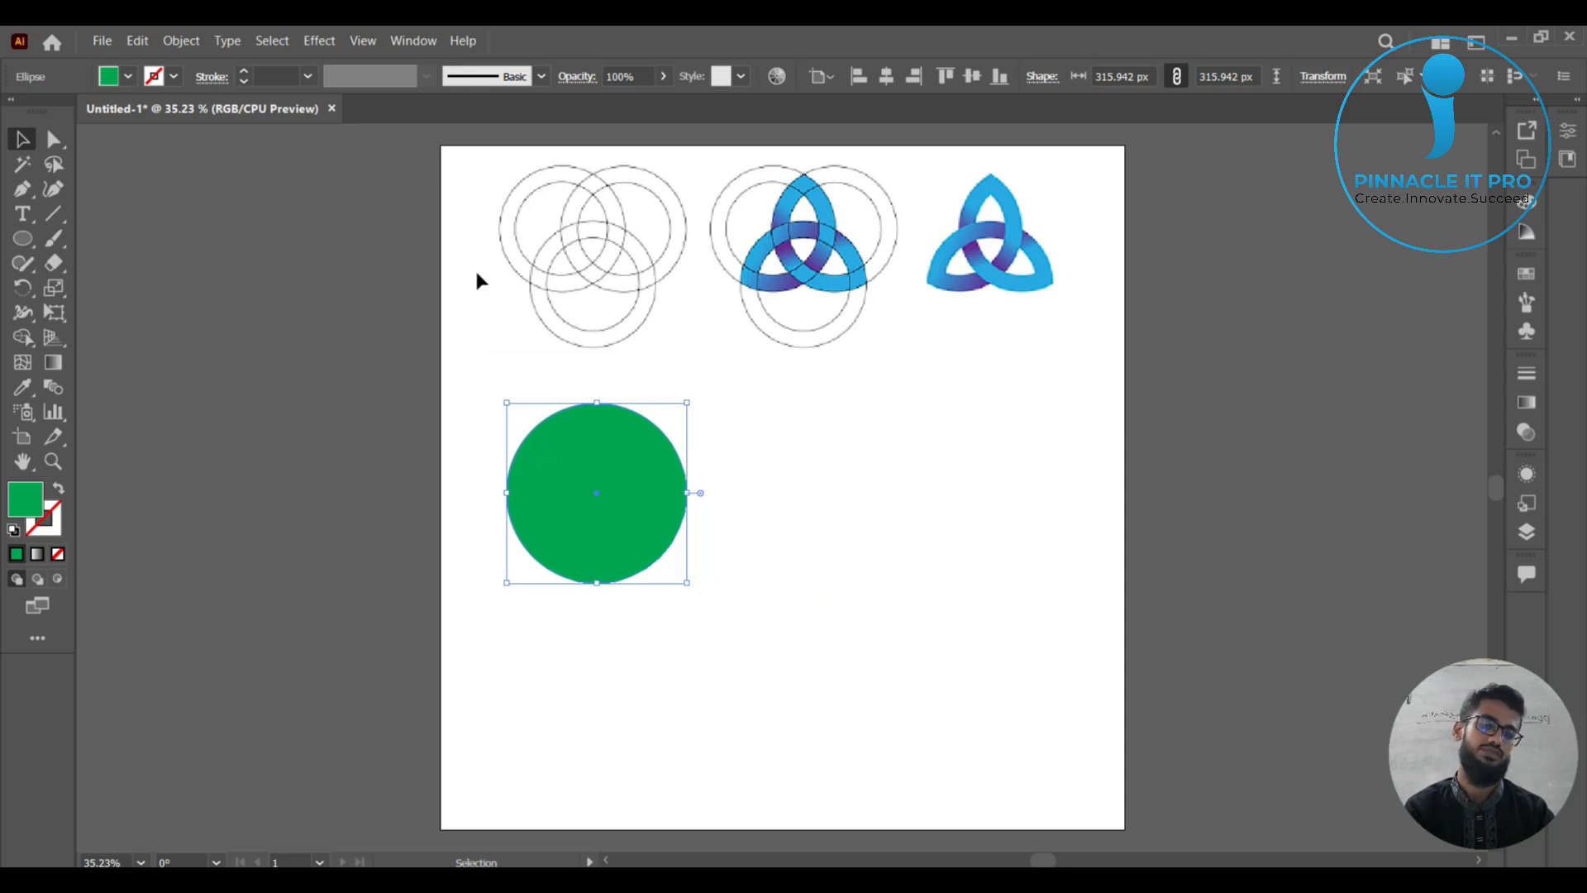
left_click(128, 79)
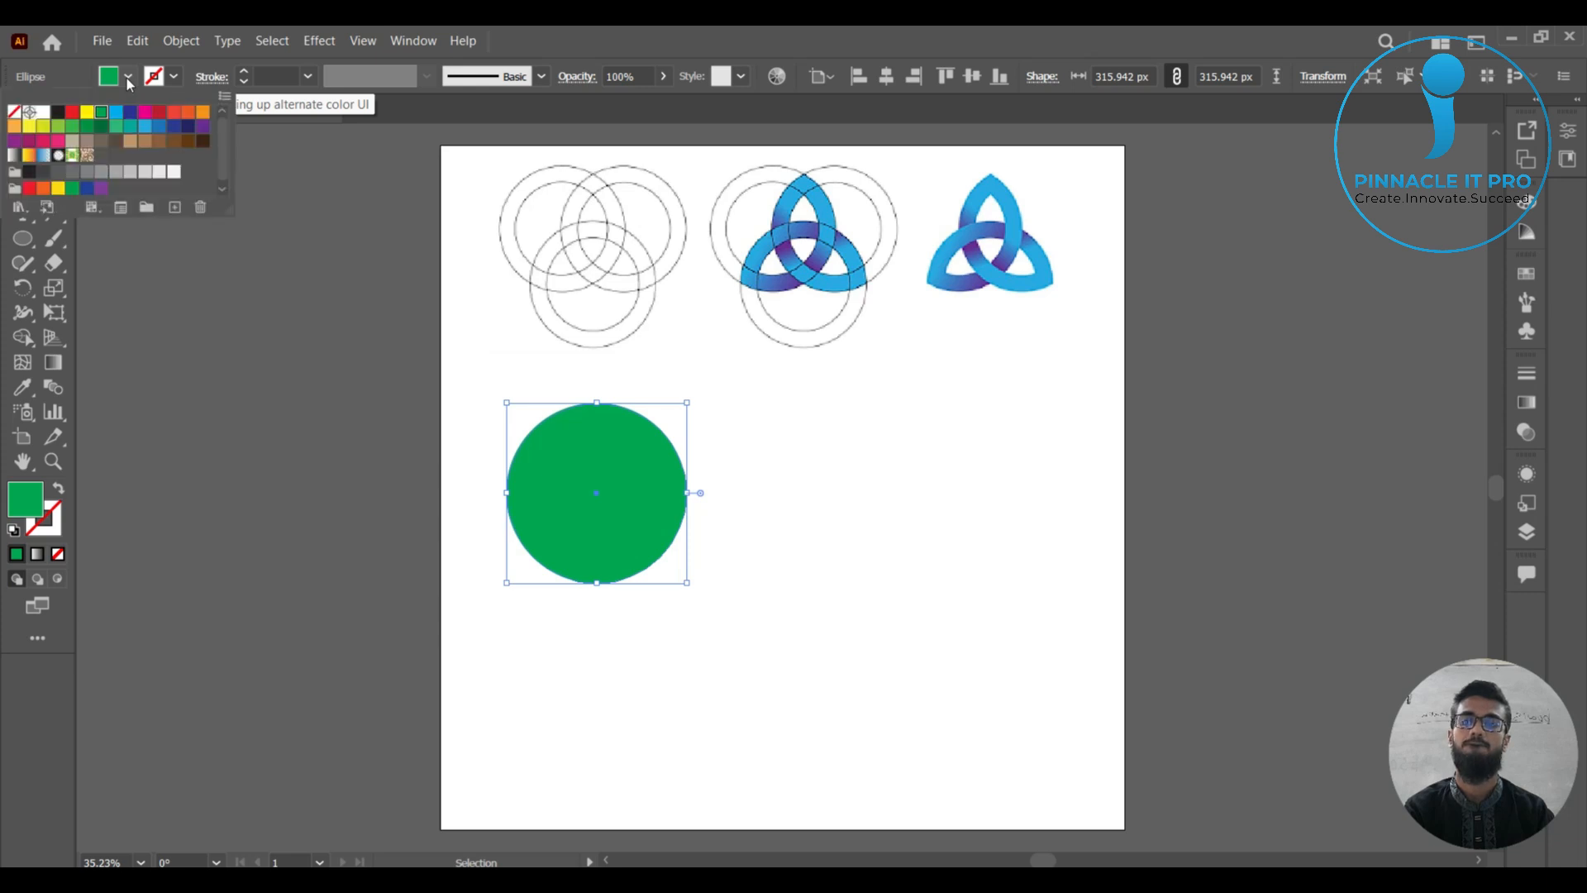
left_click(128, 79)
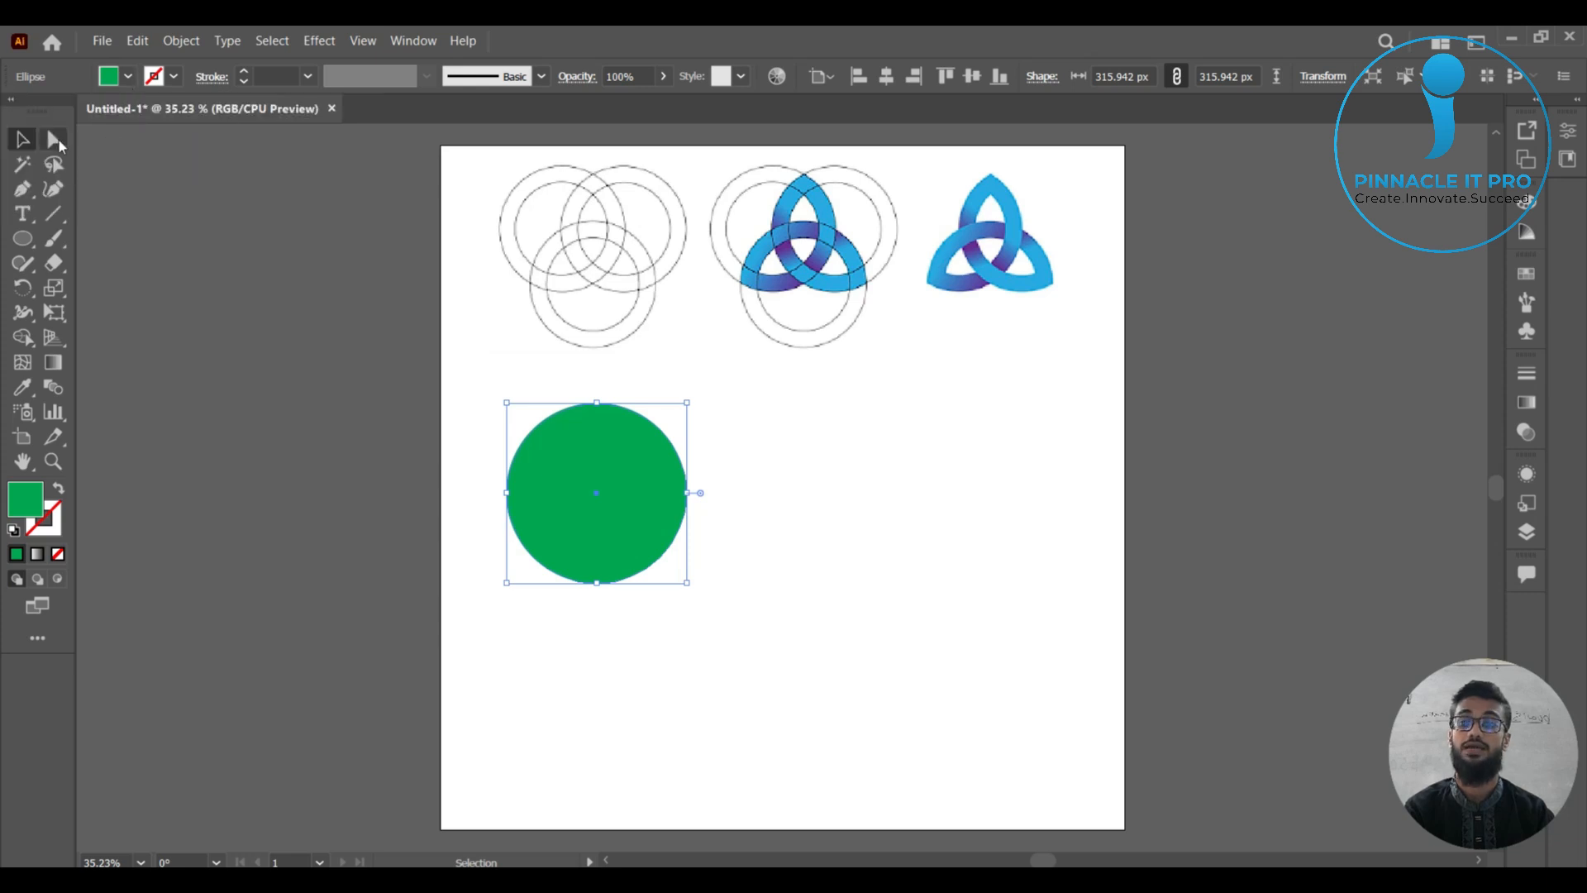
left_click(870, 496)
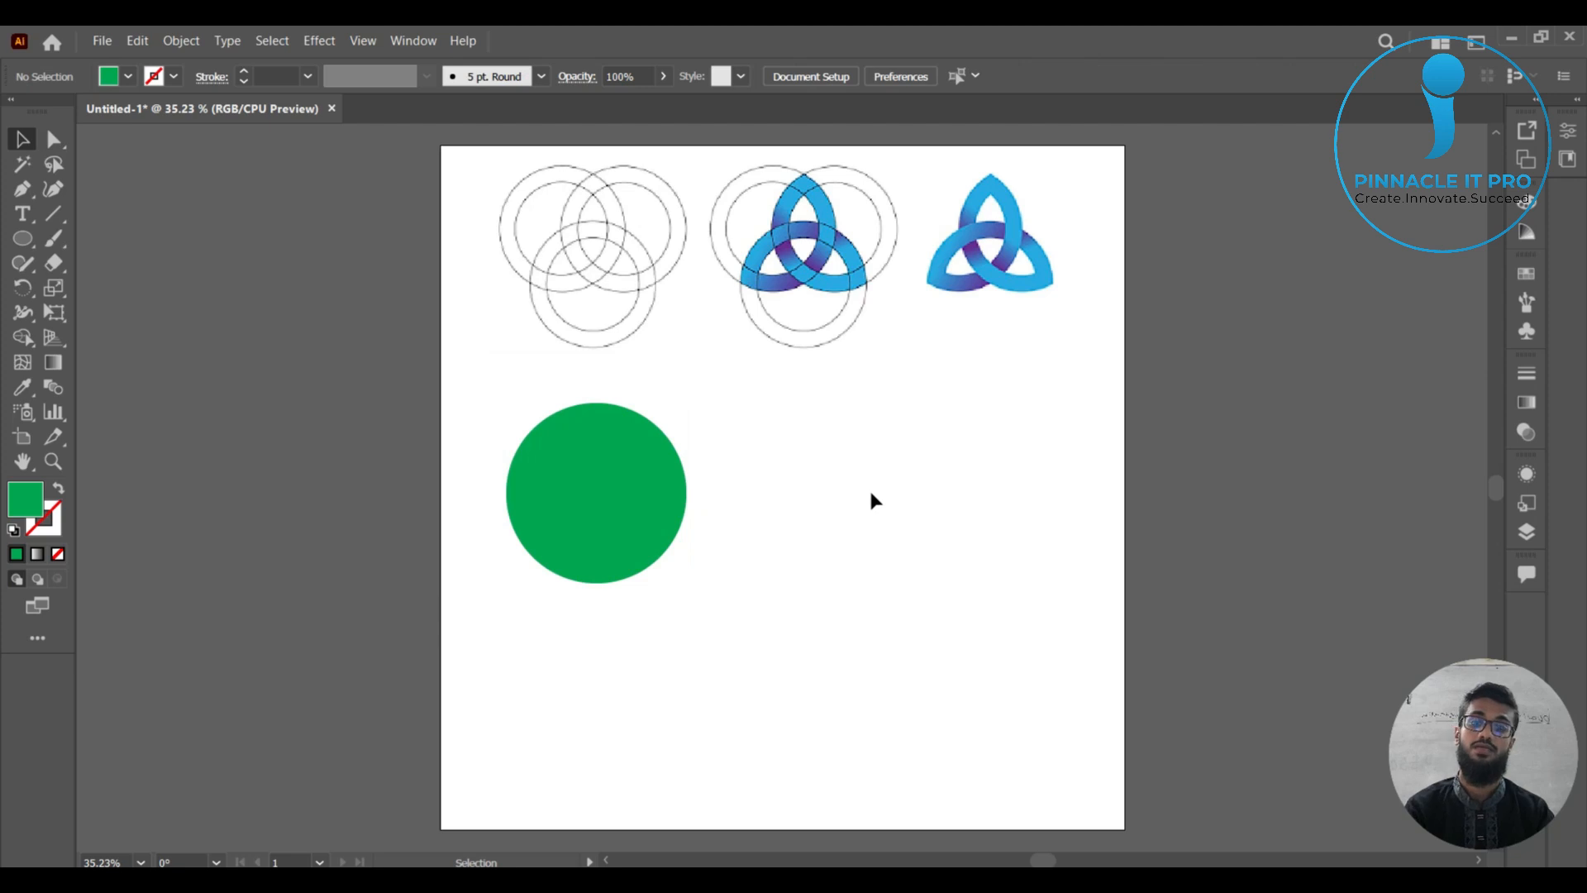
Create a smaller concentric copy of the green circle inside the original, leaving a narrow band around it.
left_click(656, 512)
key("a")
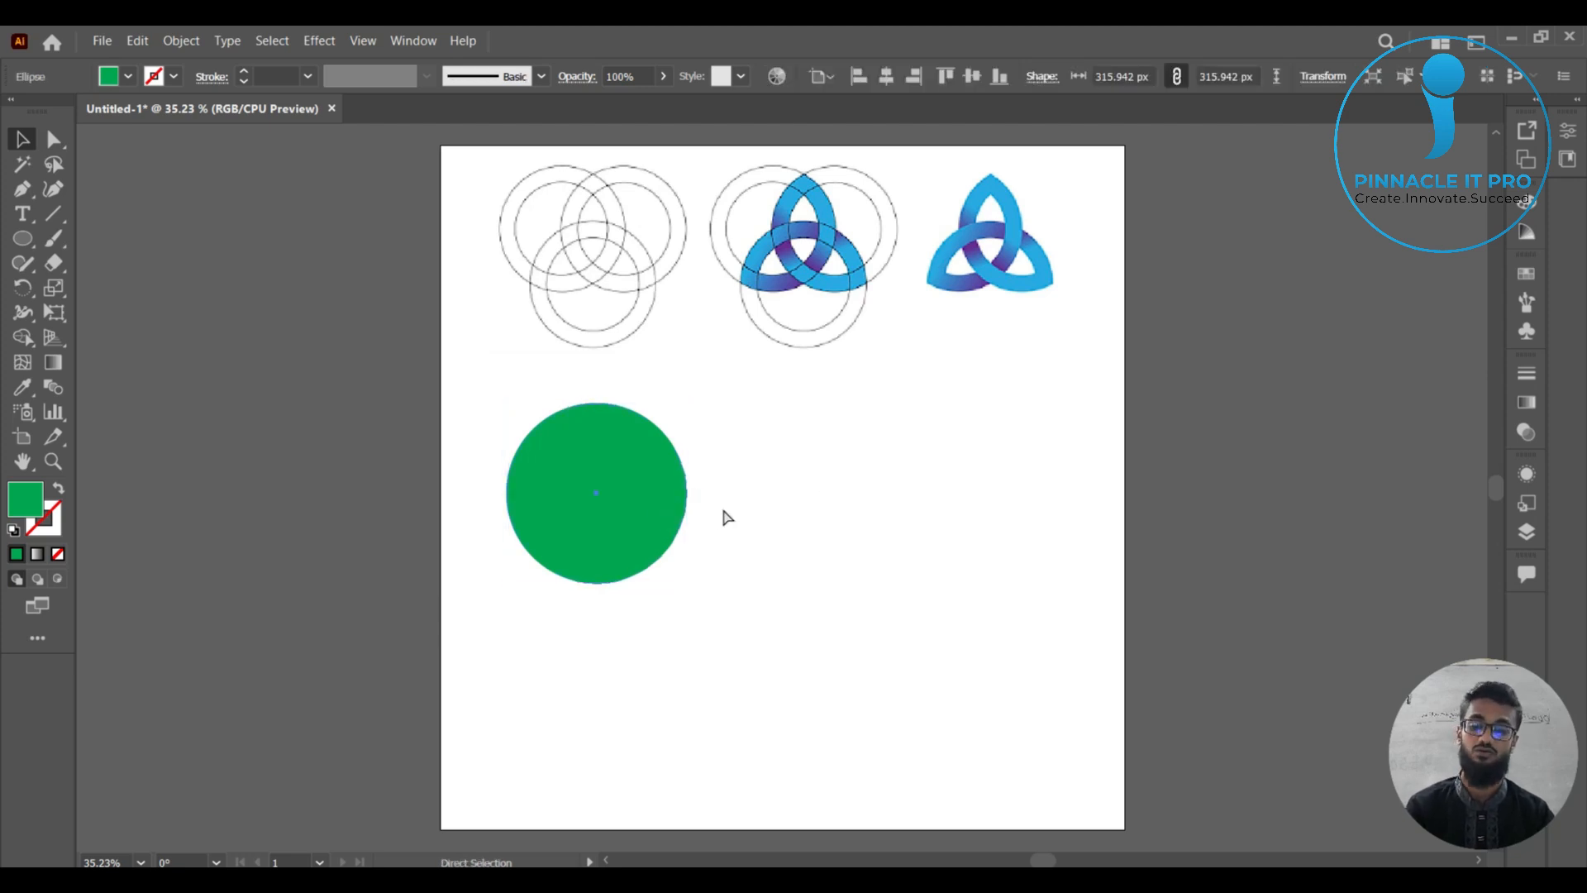
key("v")
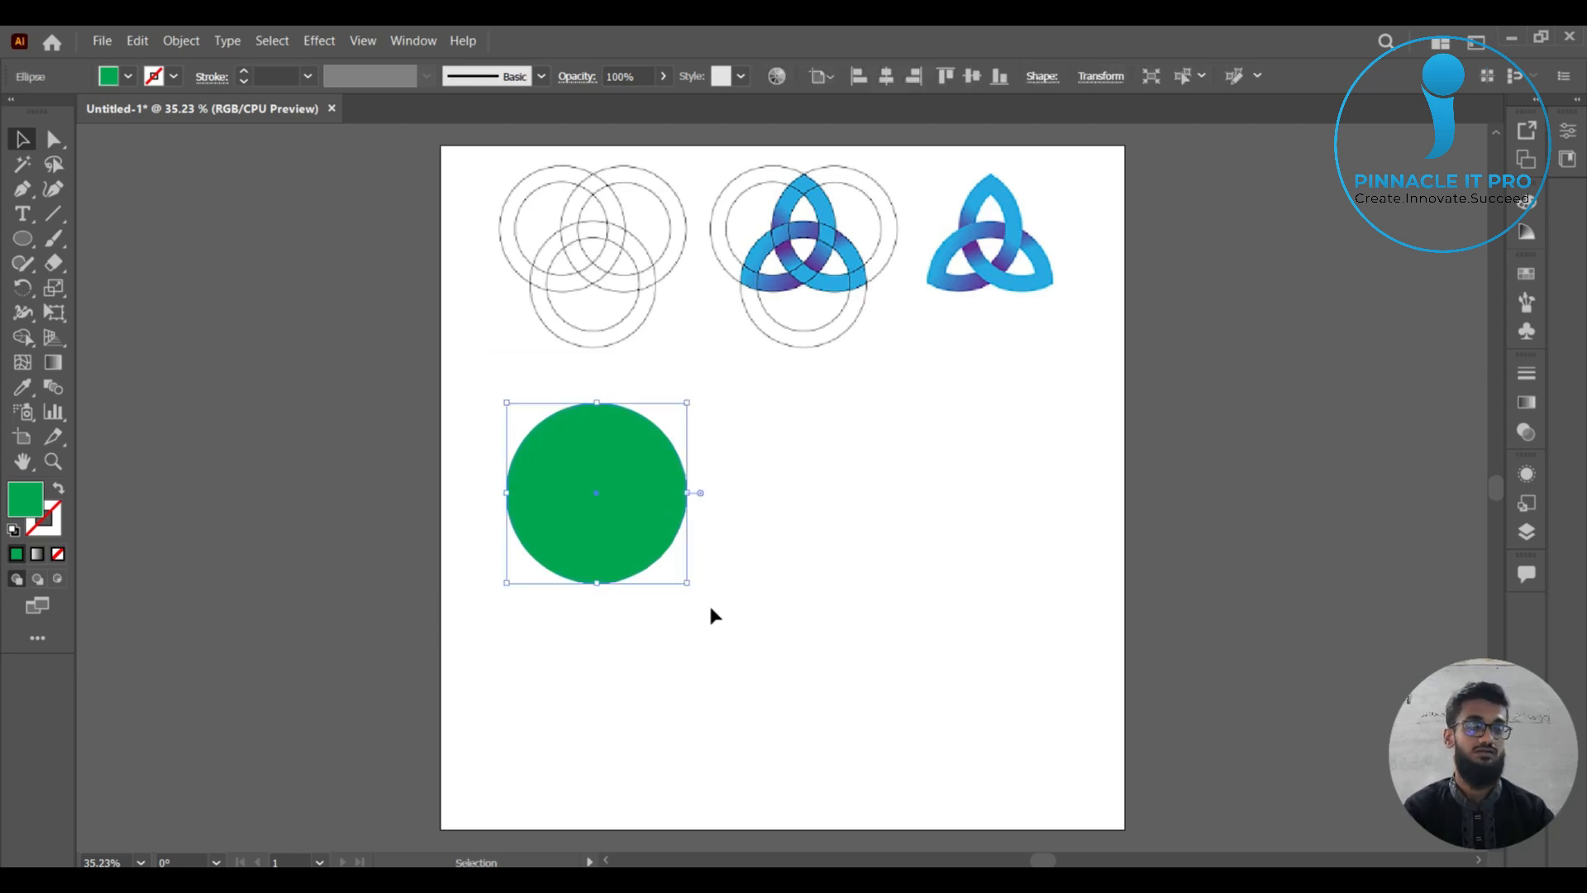
left_click_drag(687, 583, 669, 591)
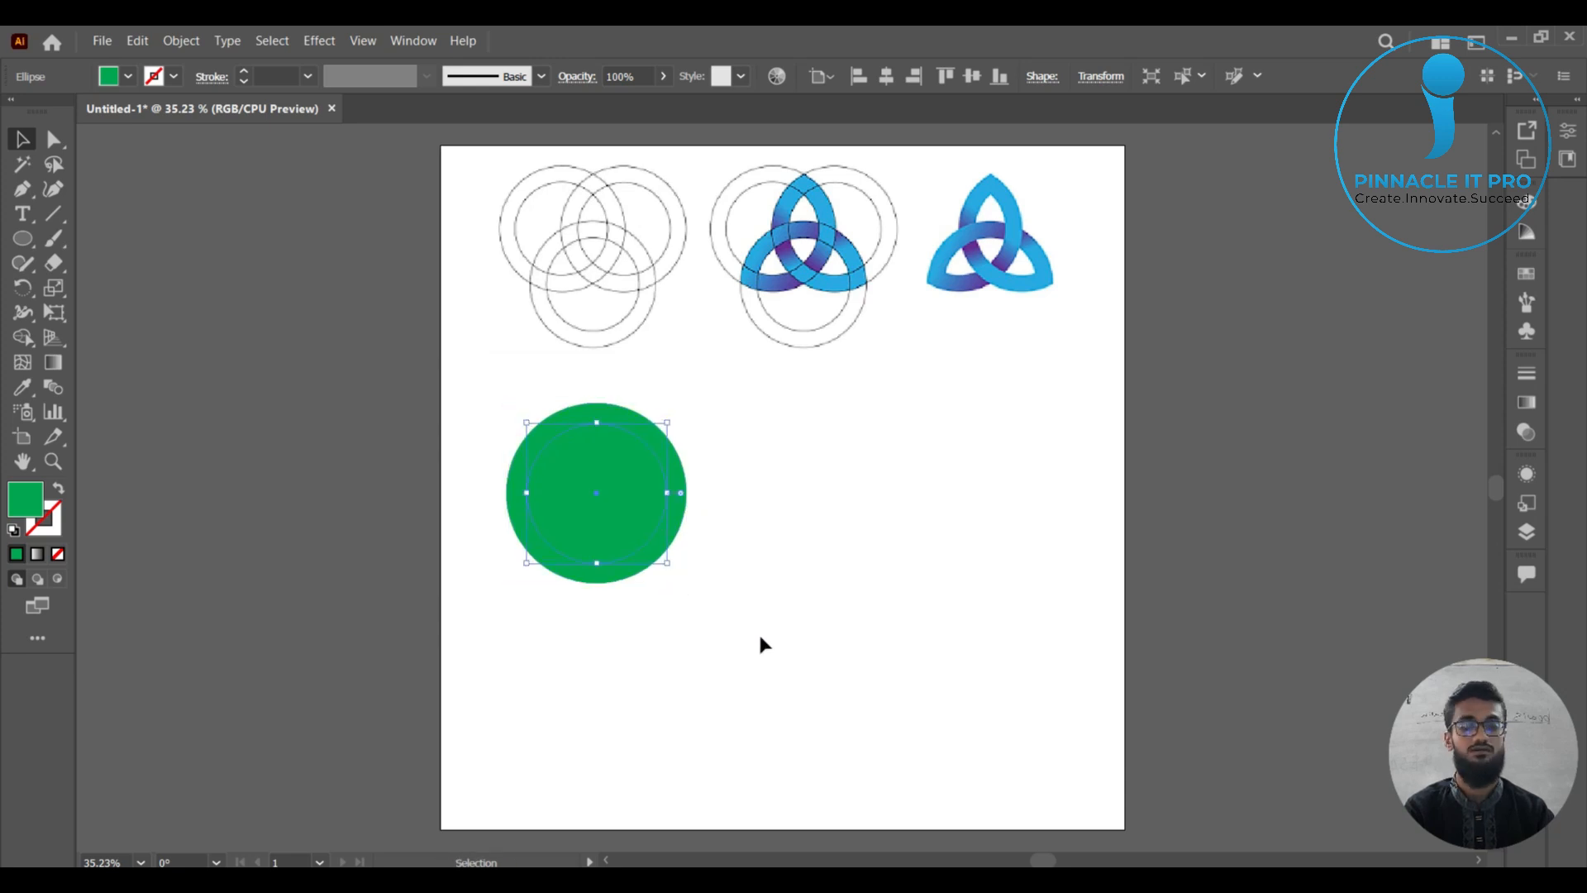
Remove the inner circle area from both selected circles with the Shape Builder tool to form a ring.
left_click_drag(769, 638, 480, 422)
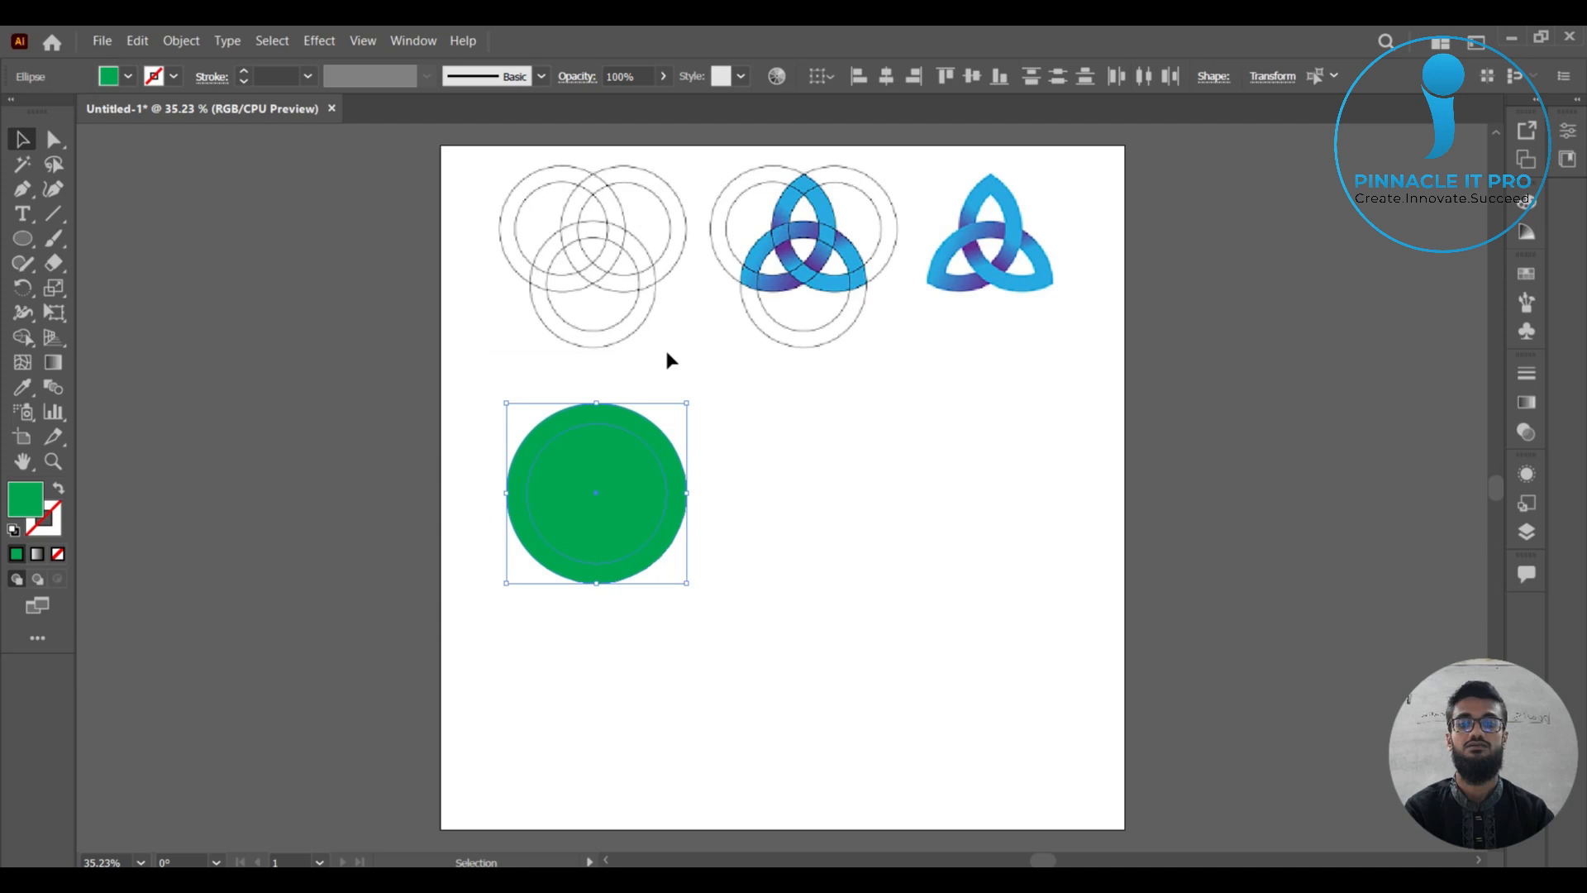
left_click(23, 337)
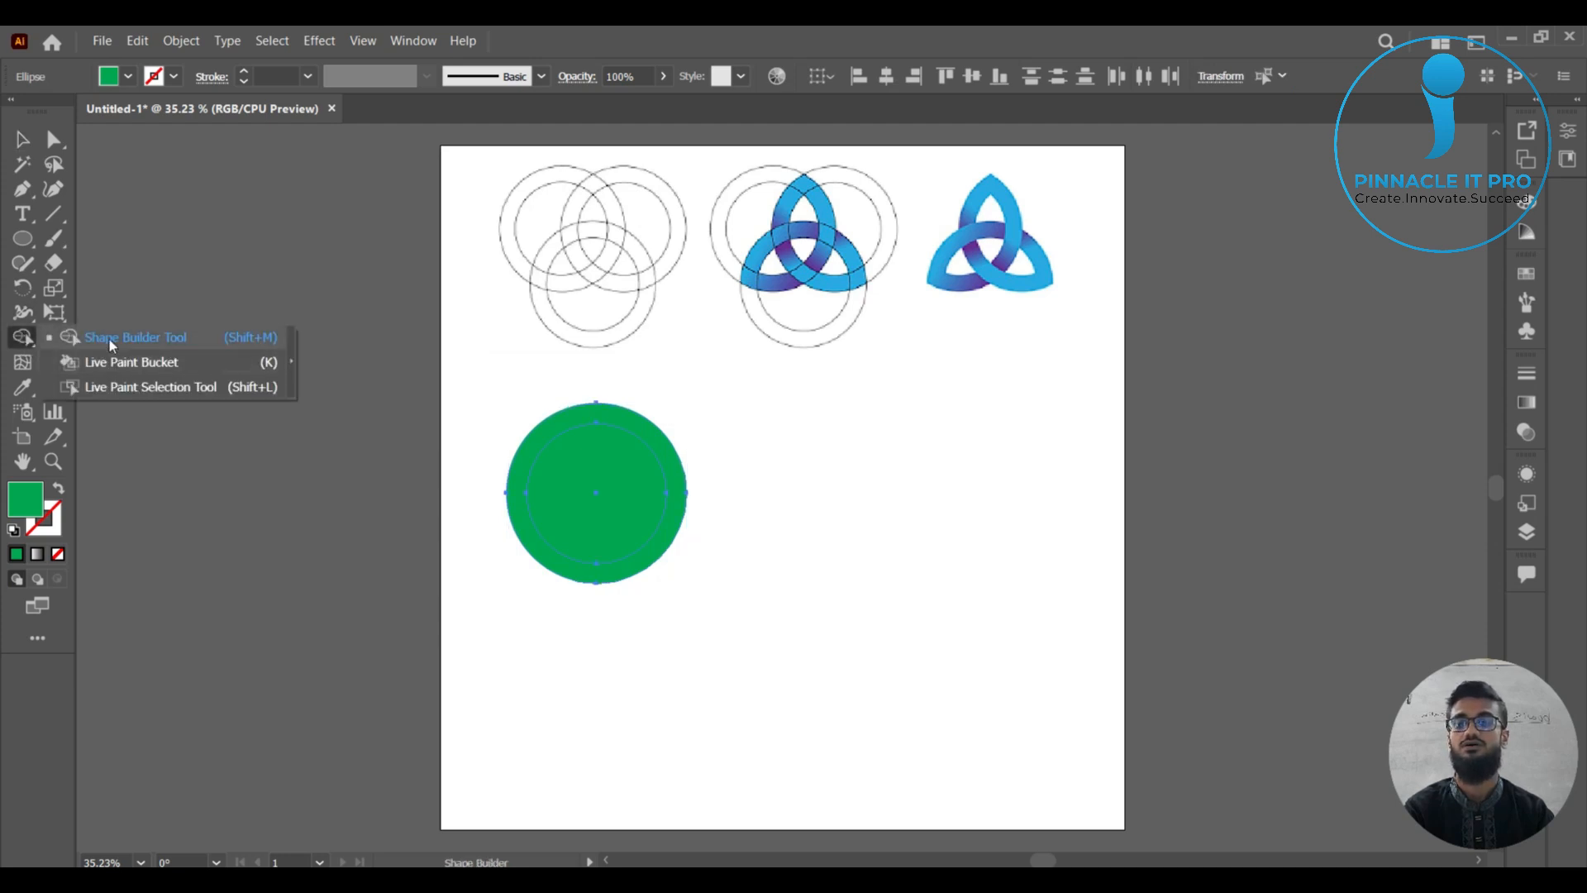
left_click(110, 339)
left_click(636, 478, "alt")
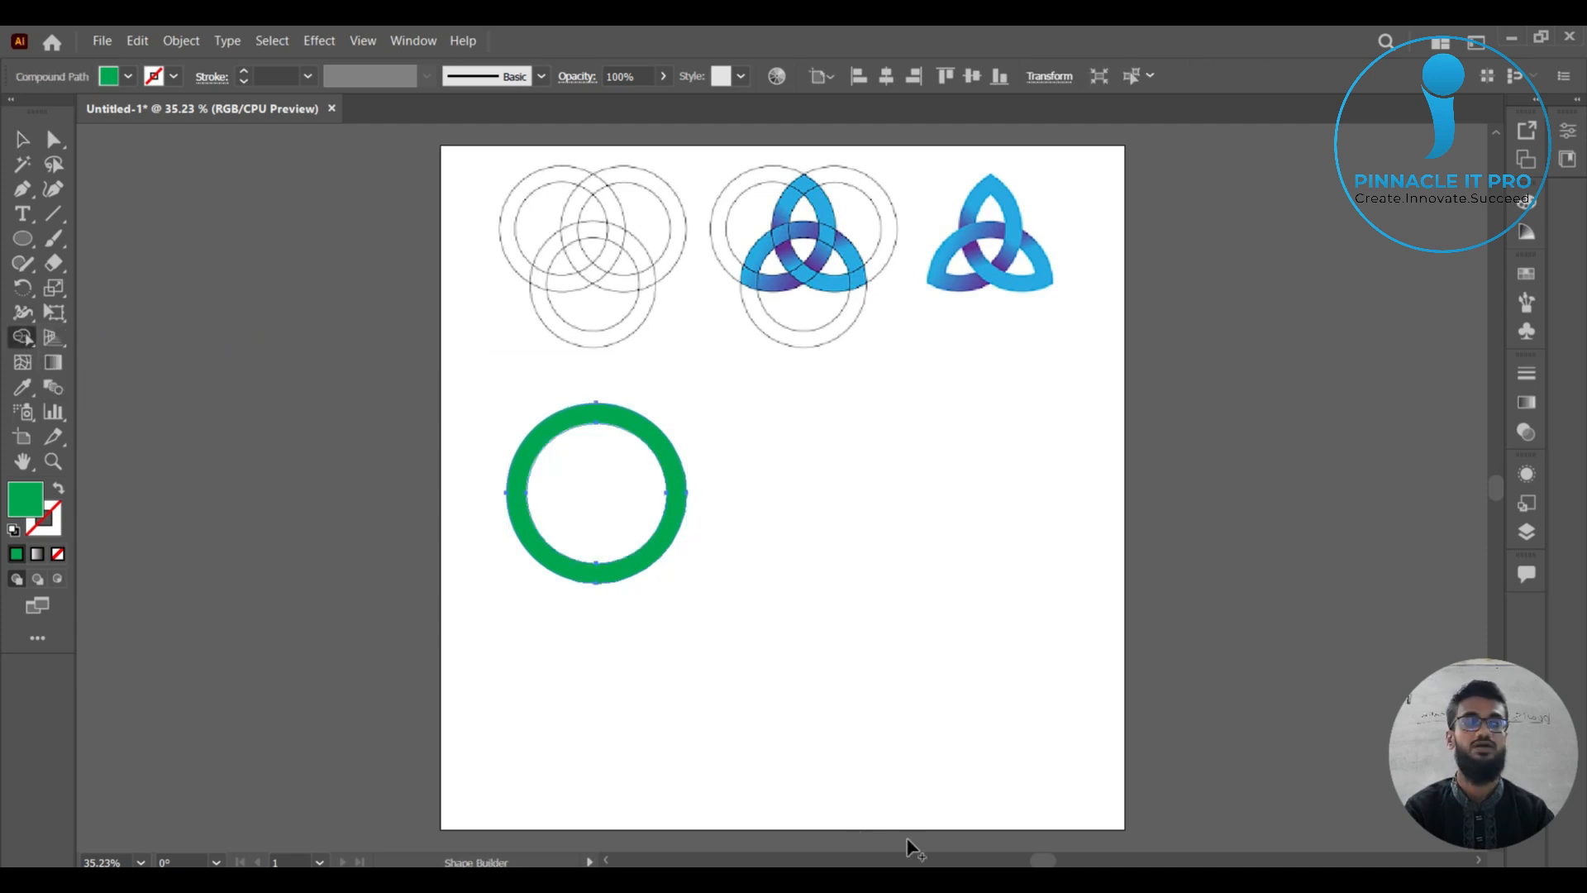
left_click(22, 139)
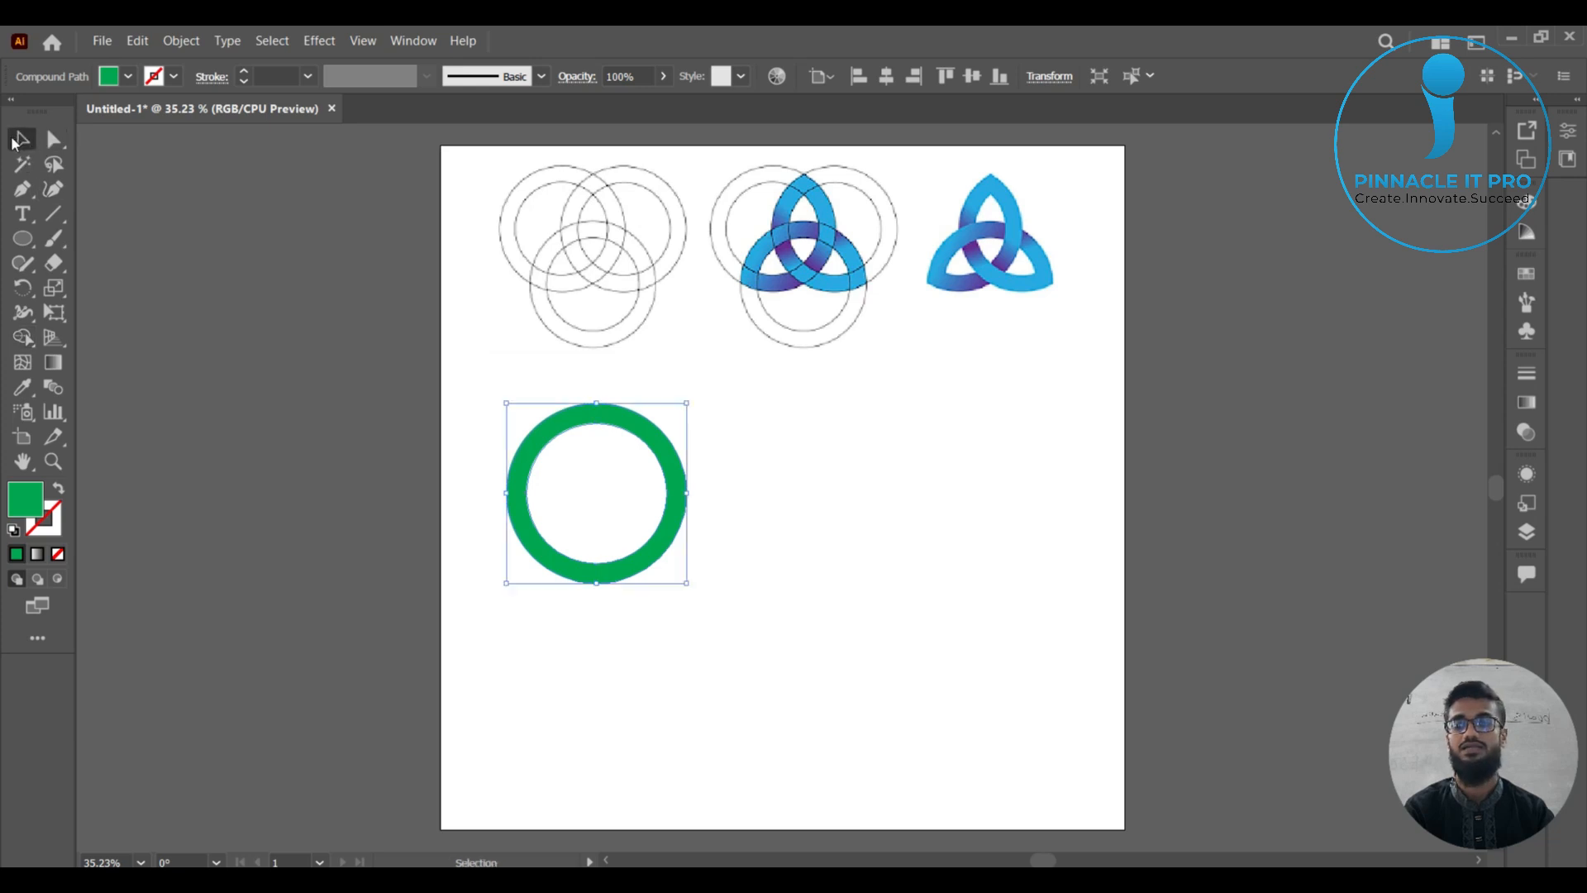
Fill the ring with the light blue sampled by Eyedropper from the finished knot's upper tip.
left_click(129, 76)
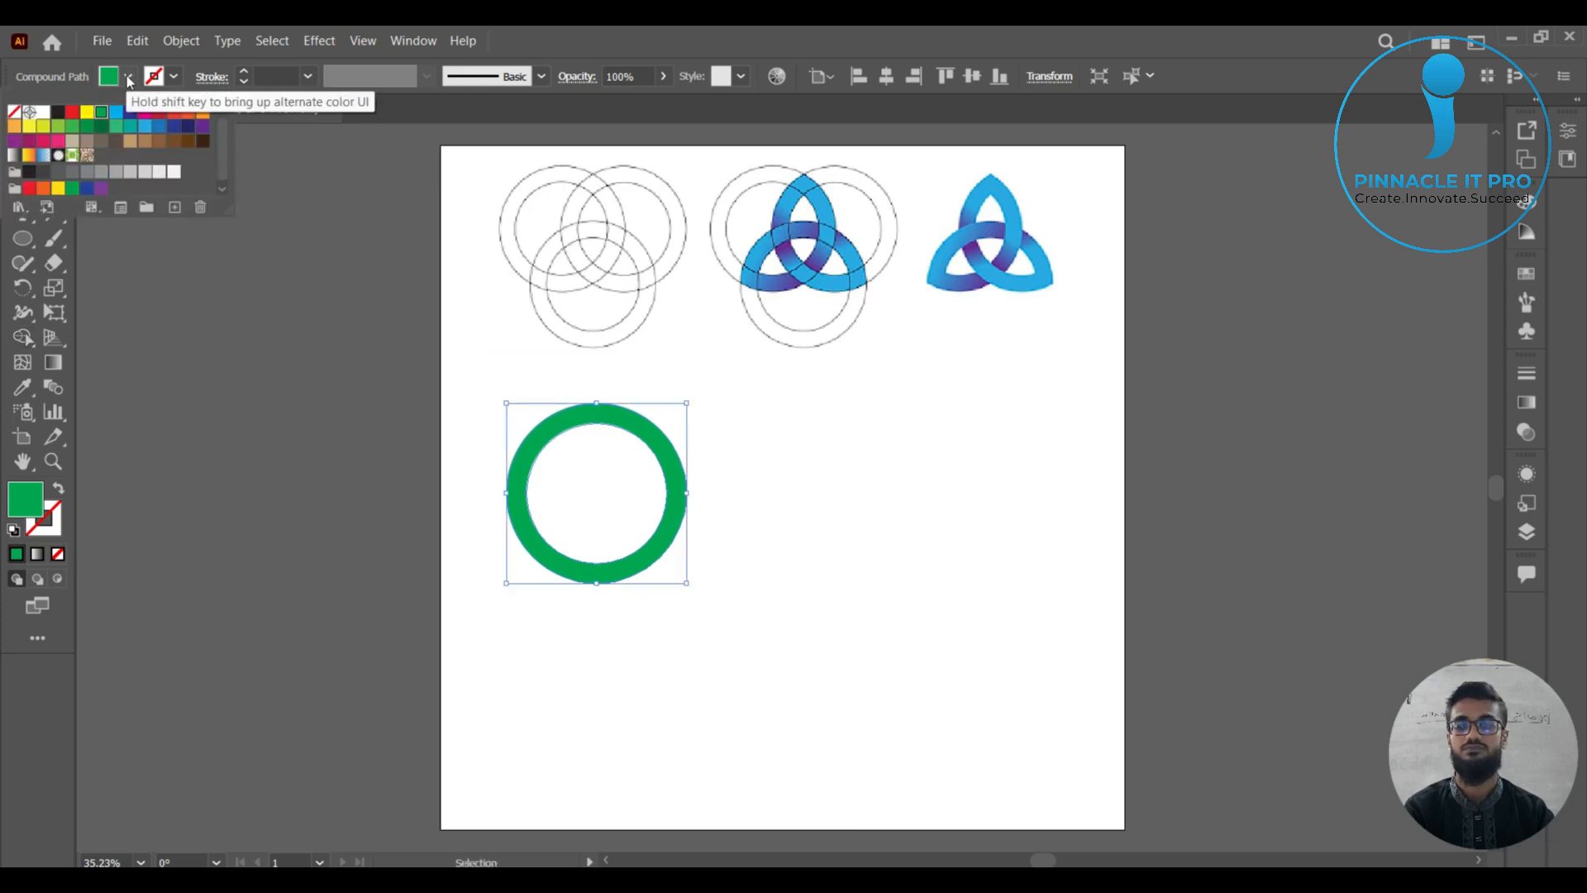
left_click(808, 520)
left_click(654, 438)
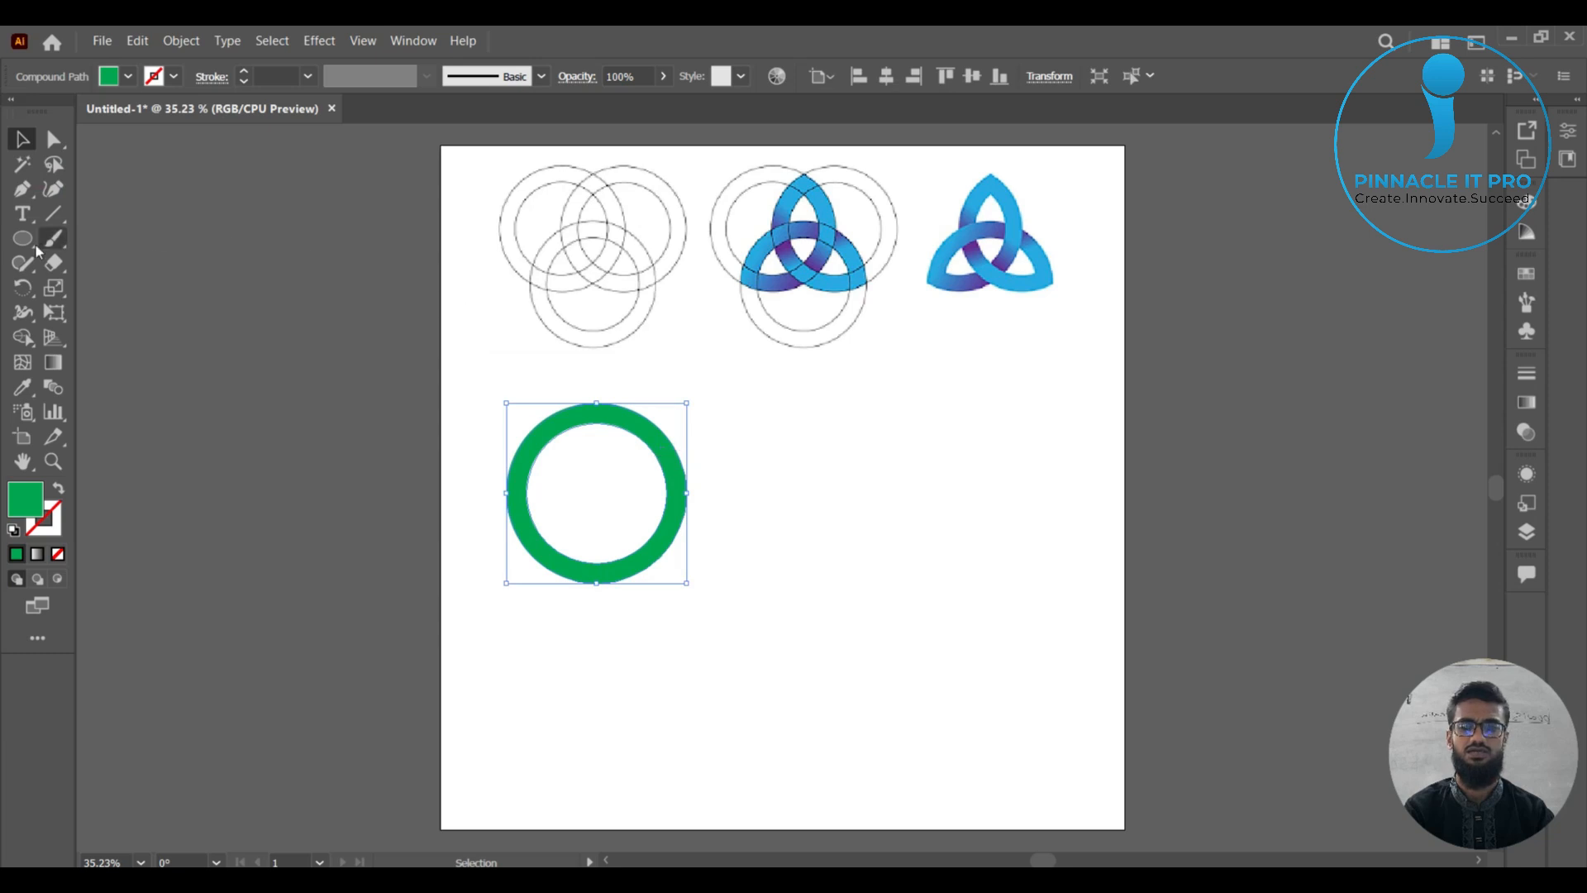
left_click(23, 386)
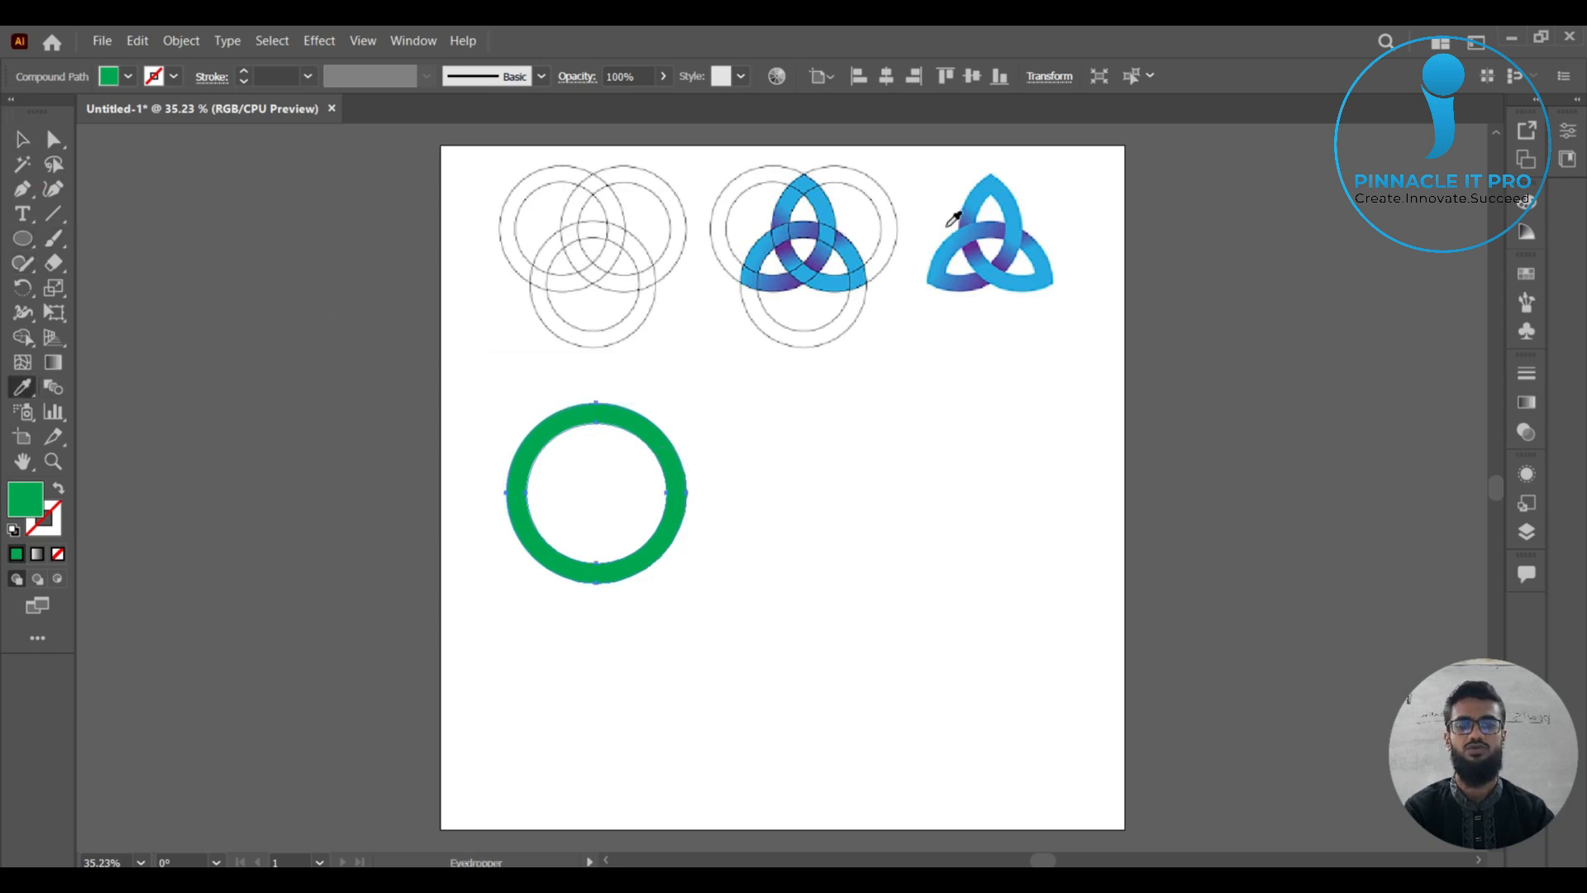
left_click(986, 185)
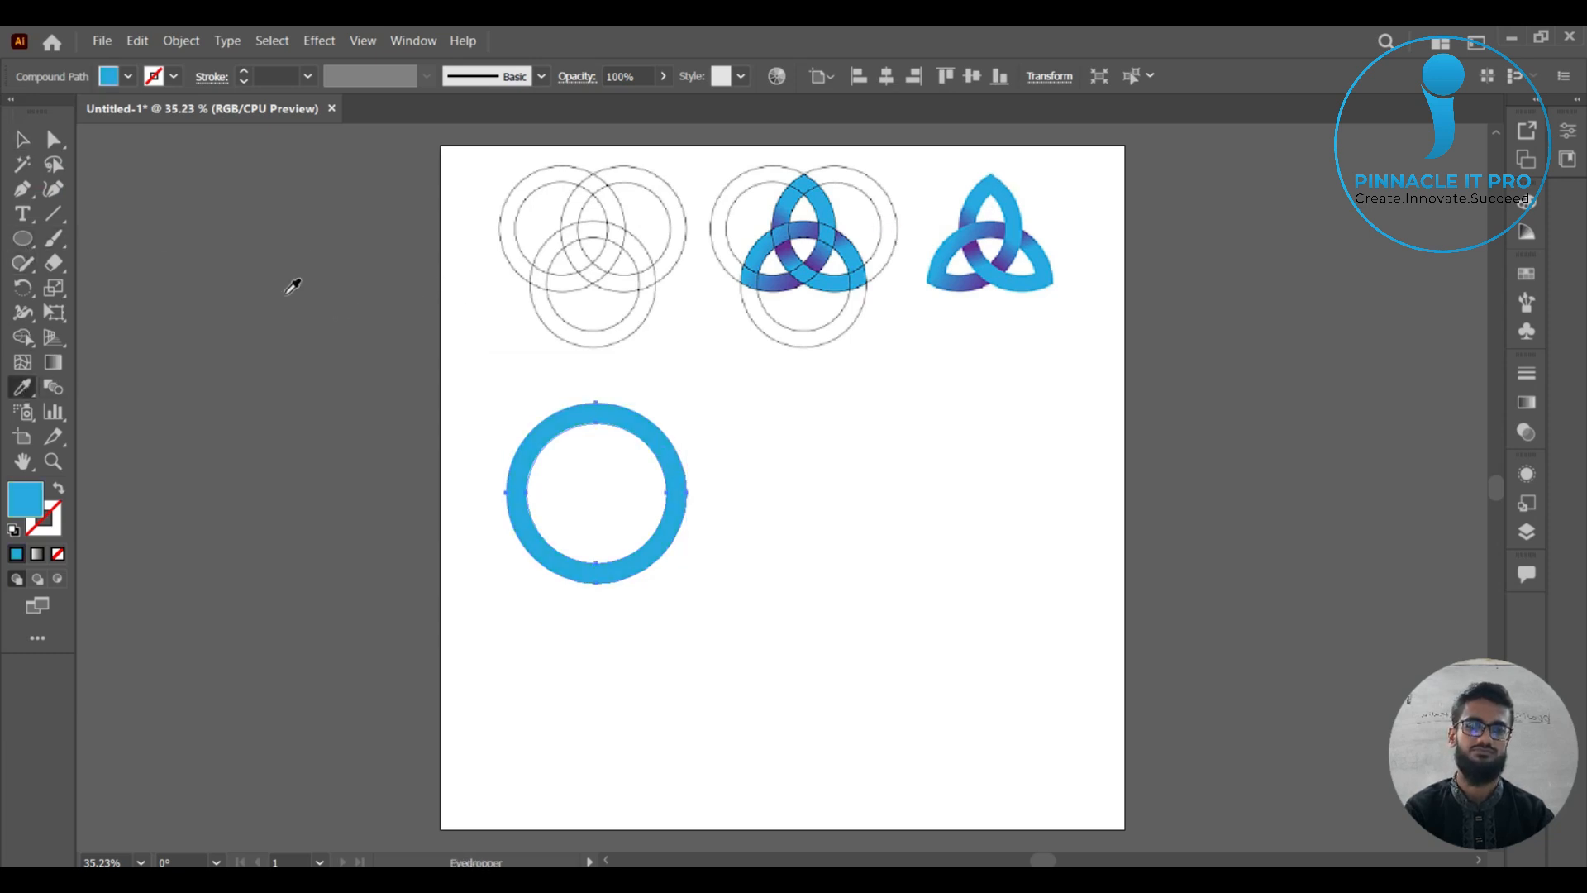
left_click(23, 138)
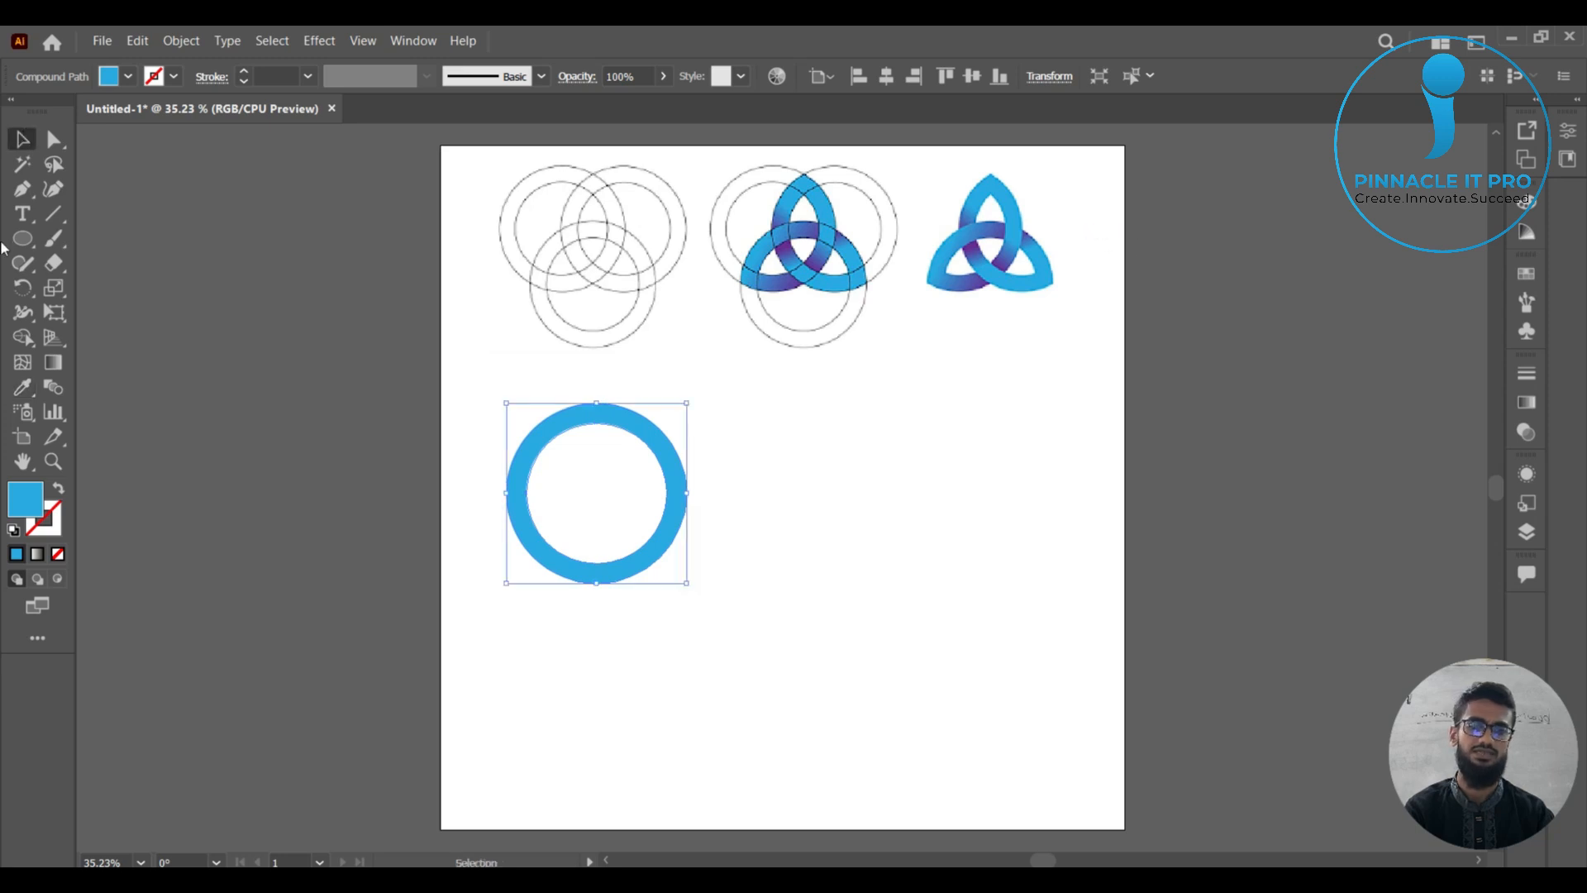
left_click(864, 476)
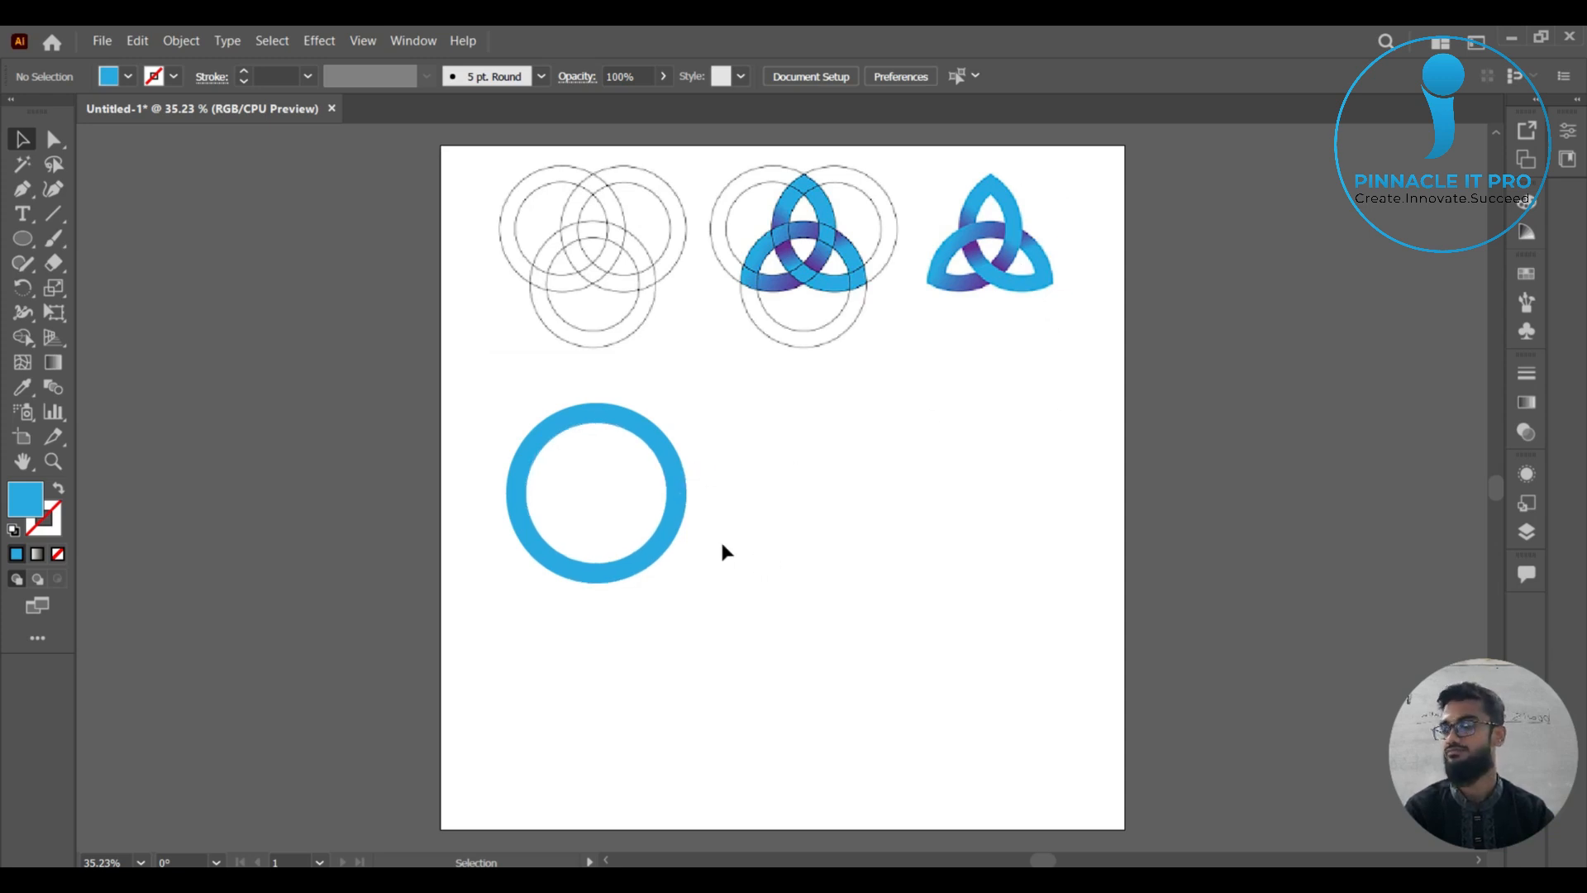
Apply a linear gradient to the ring and set its end color stop to the purple sampled from the finished knot.
left_click(680, 522)
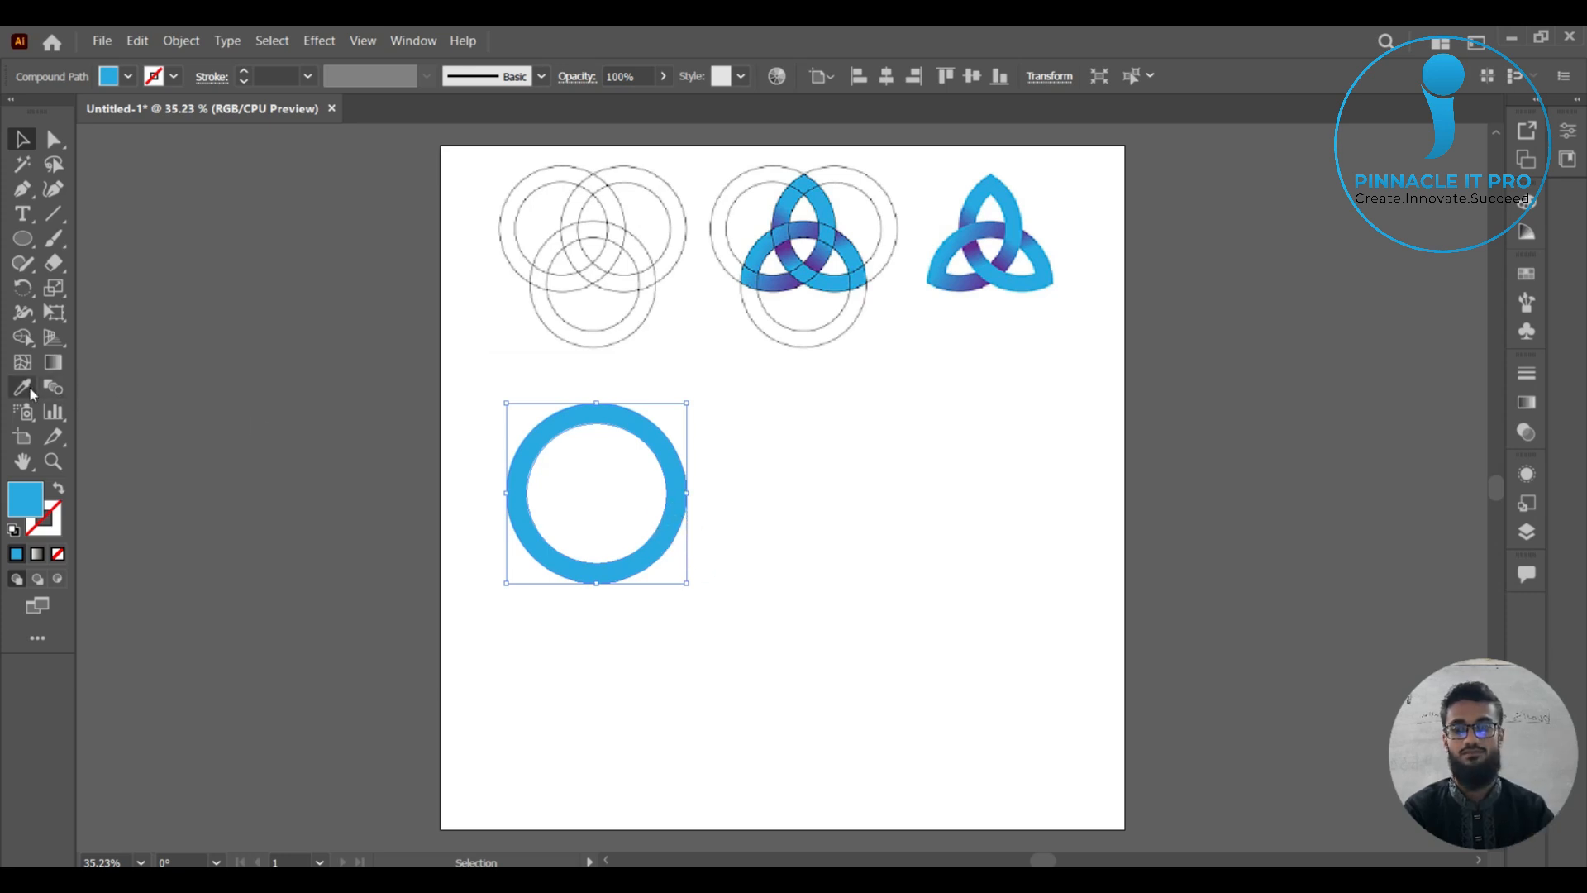
left_click(1527, 401)
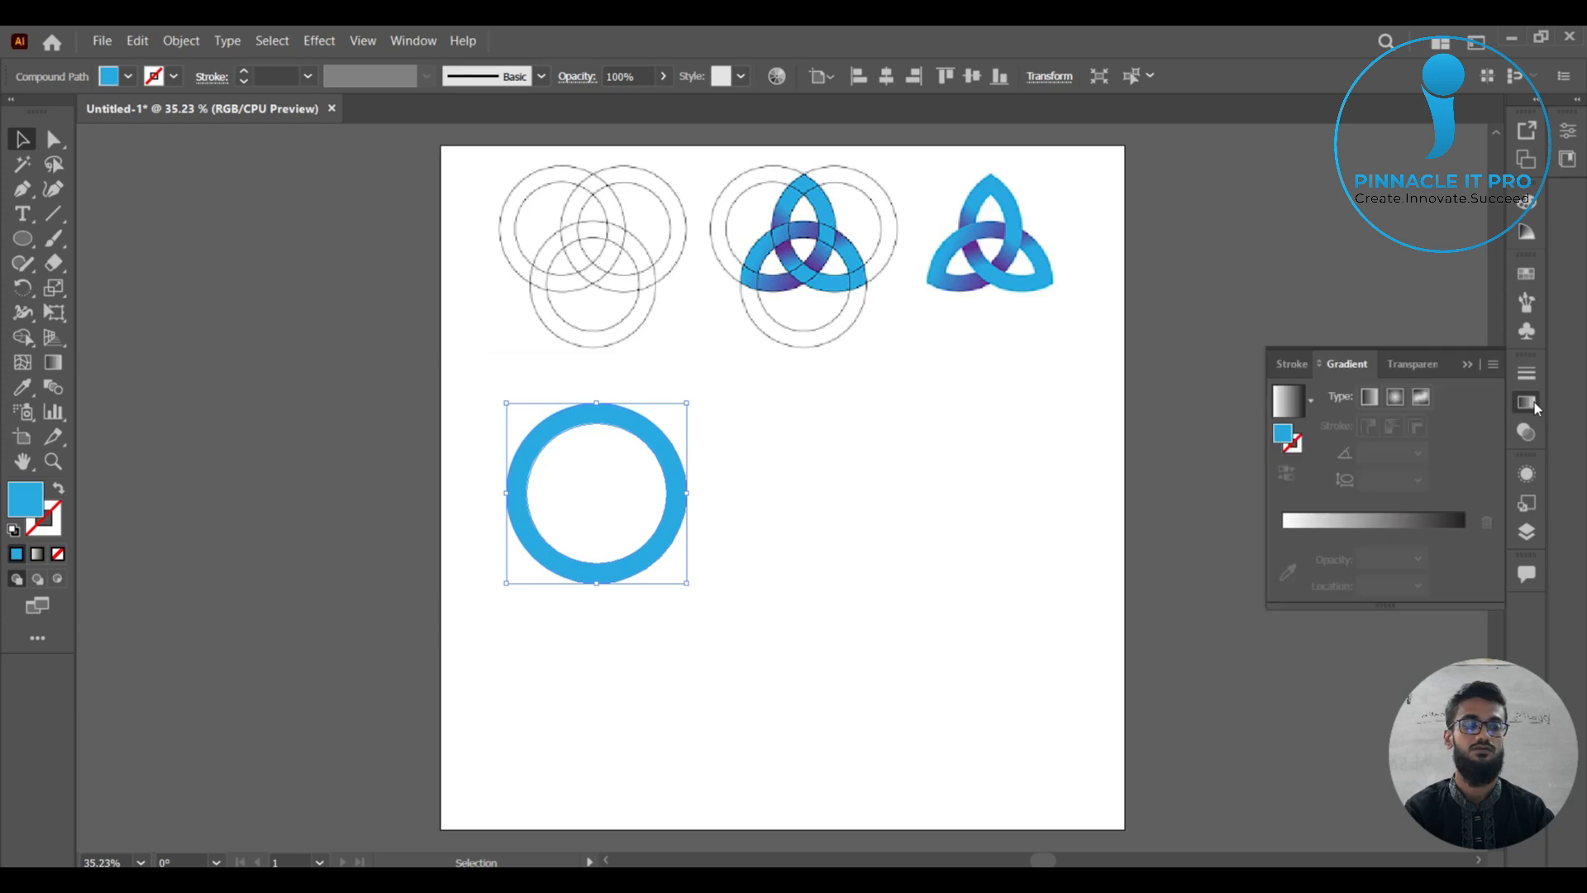
left_click(1463, 525)
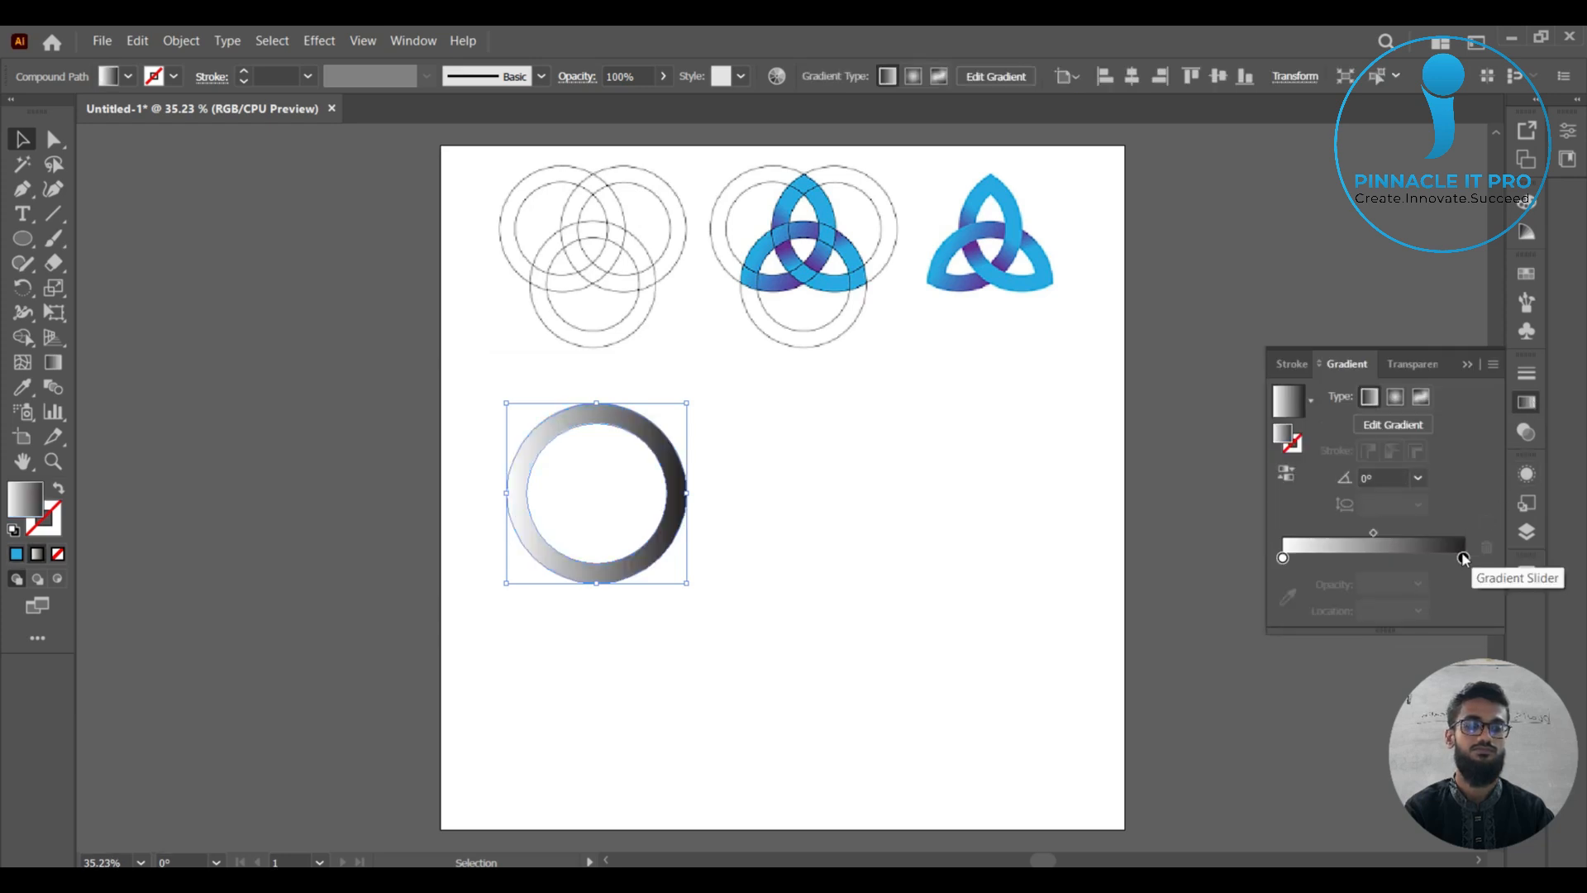
left_click(1464, 559)
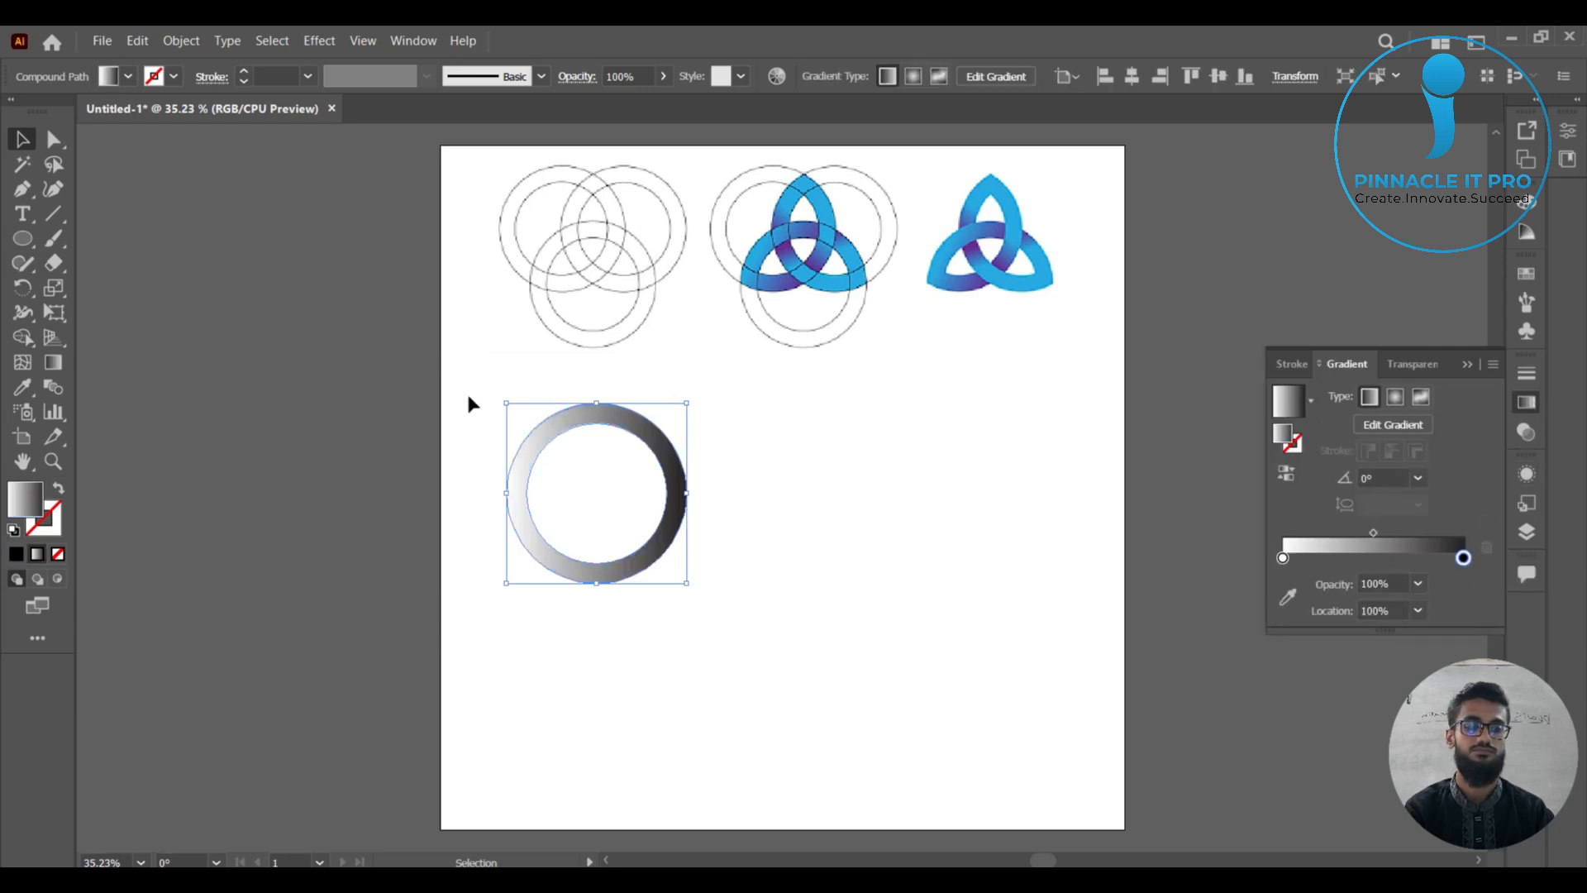
left_click(1289, 600)
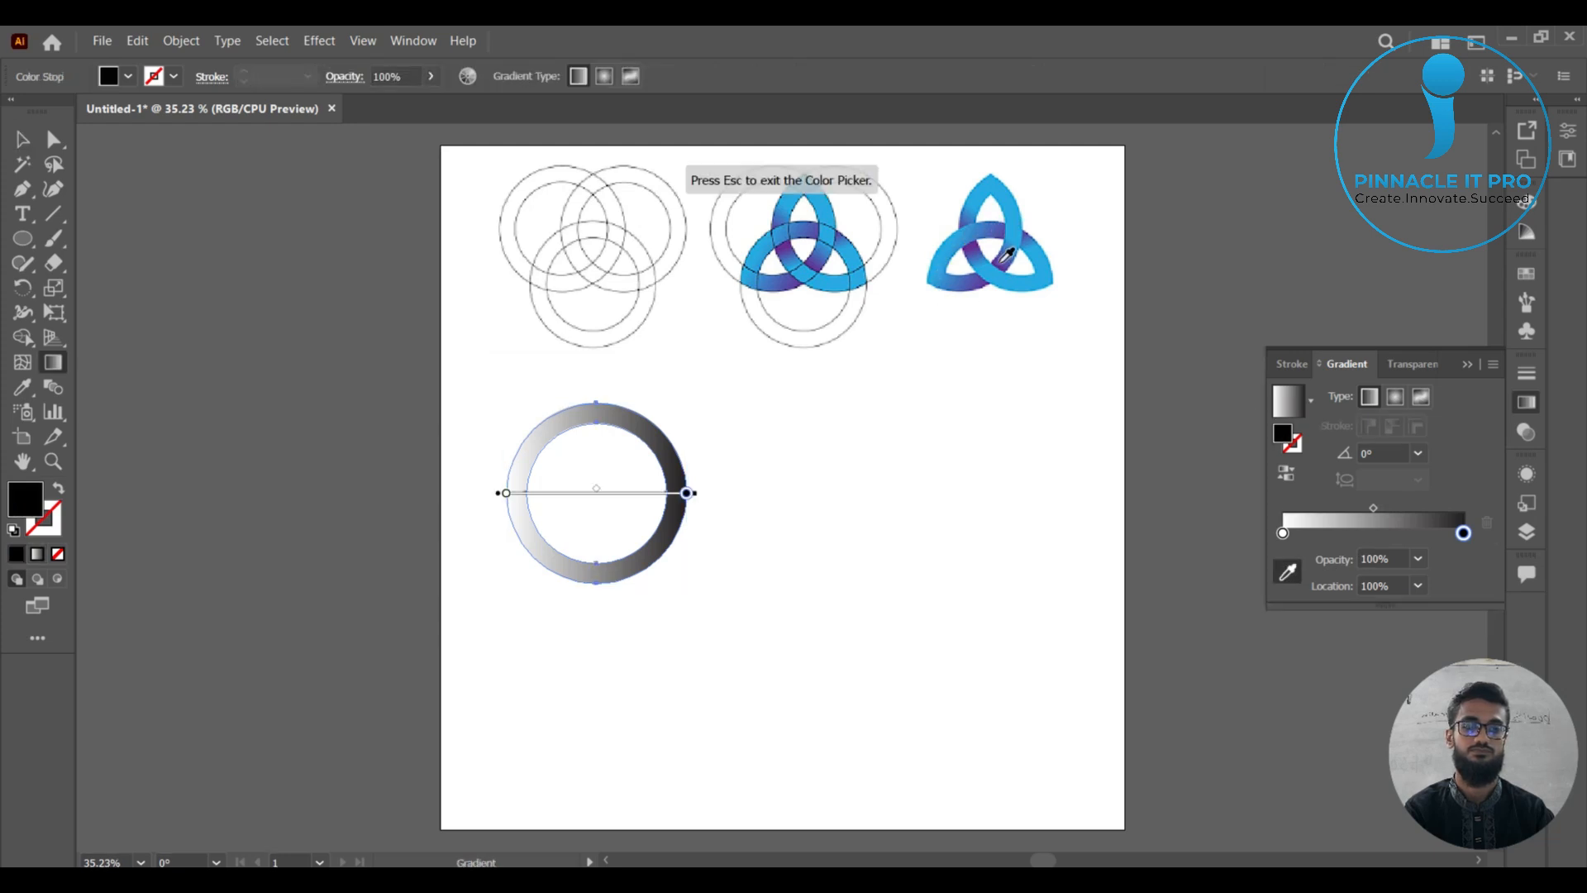
left_click(975, 244)
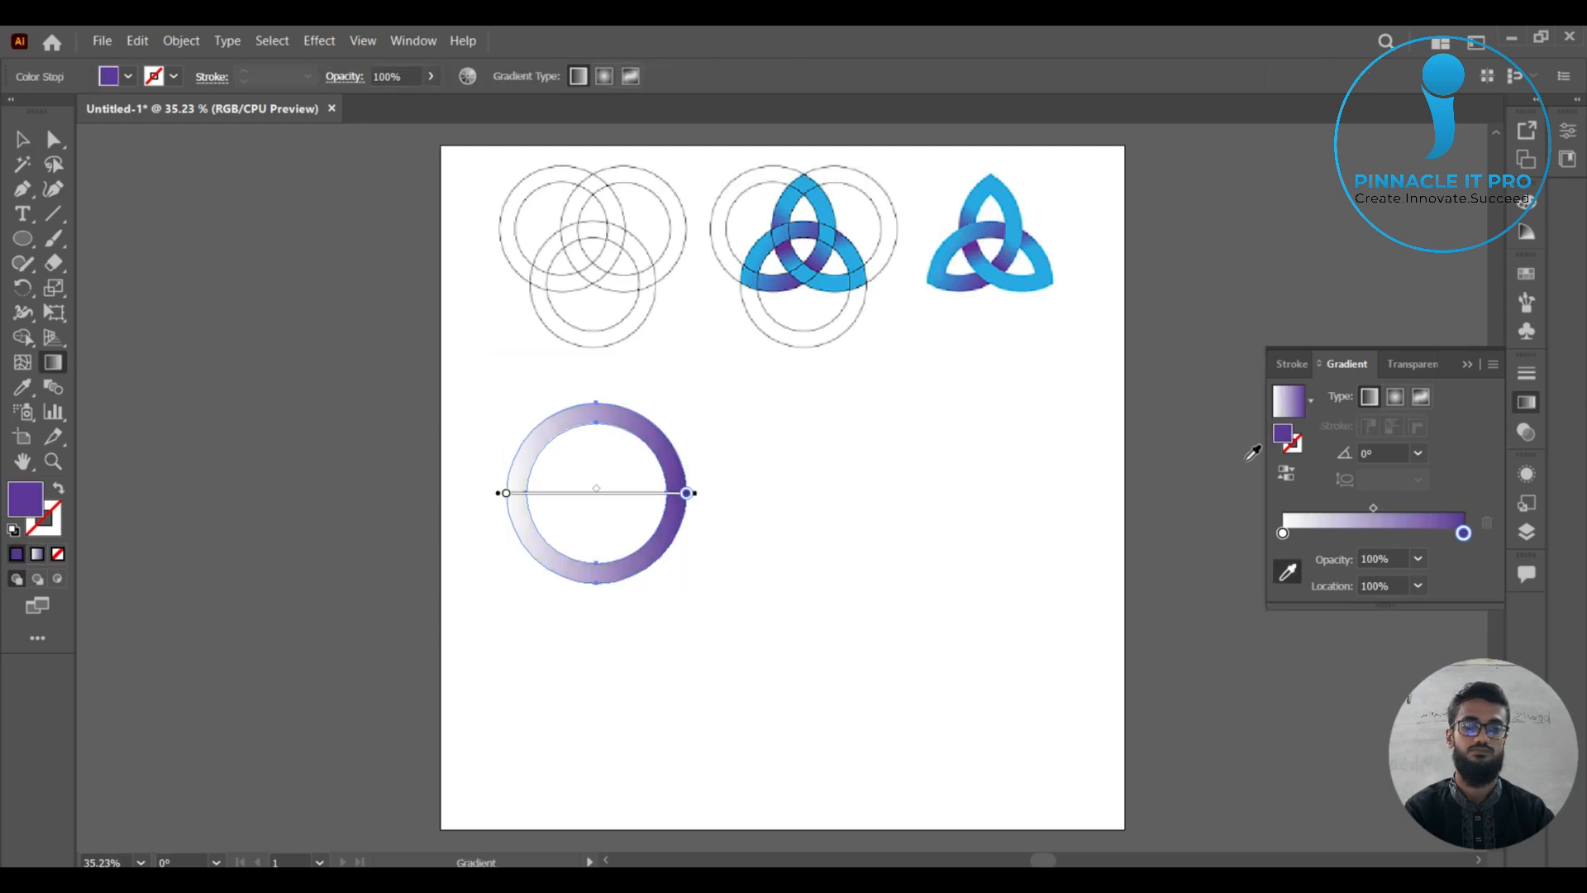
left_click(1004, 263)
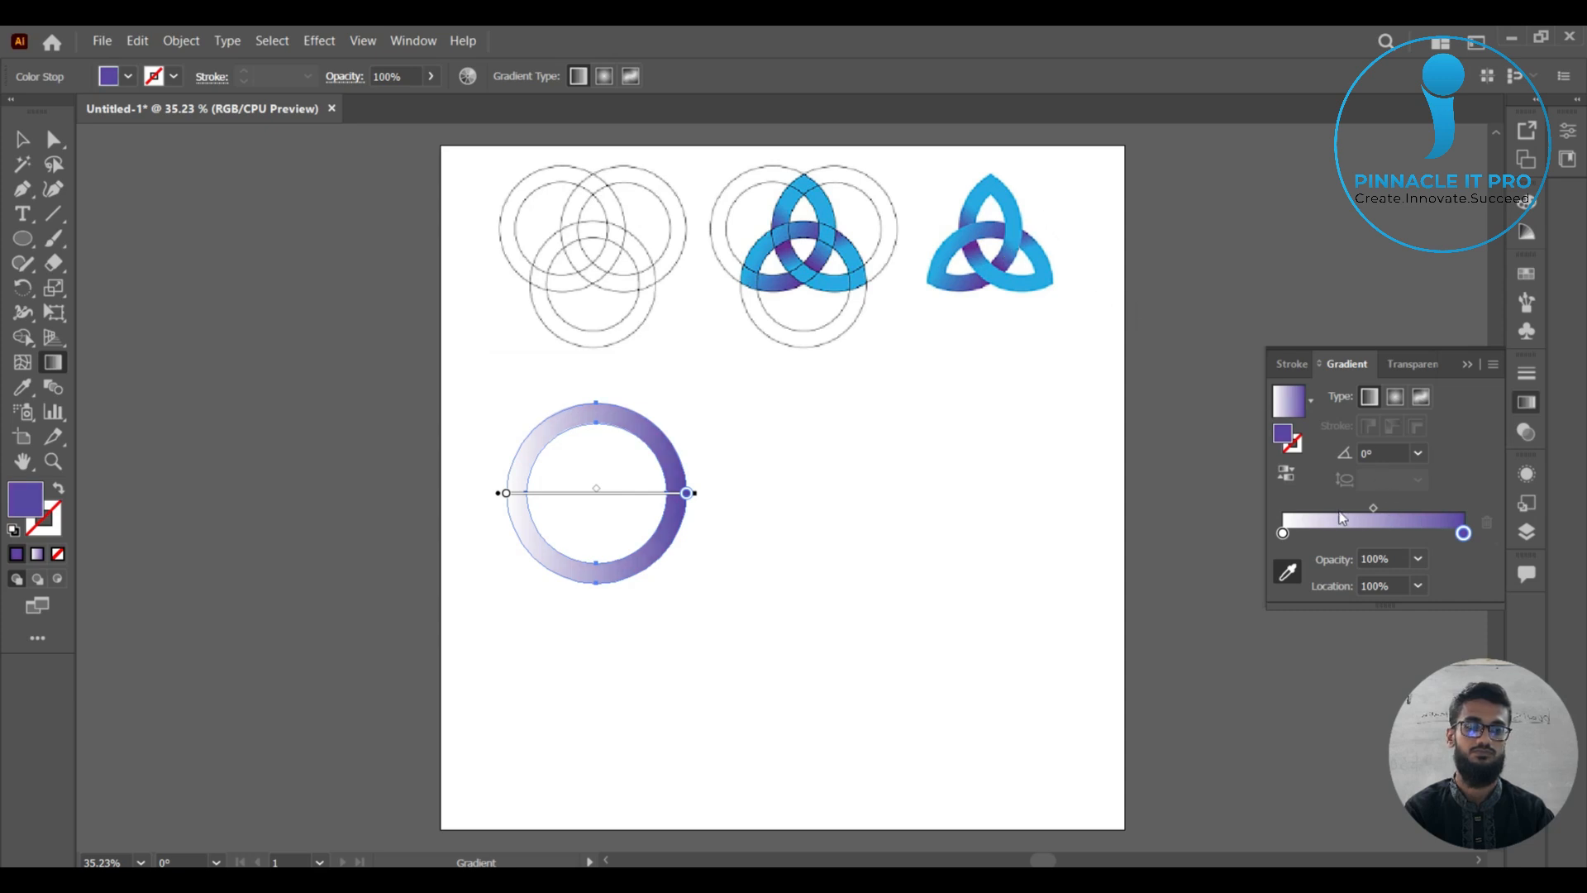
Set the gradient's starting color stop to the light blue sampled from the finished knot's upper loop.
left_click(1283, 534)
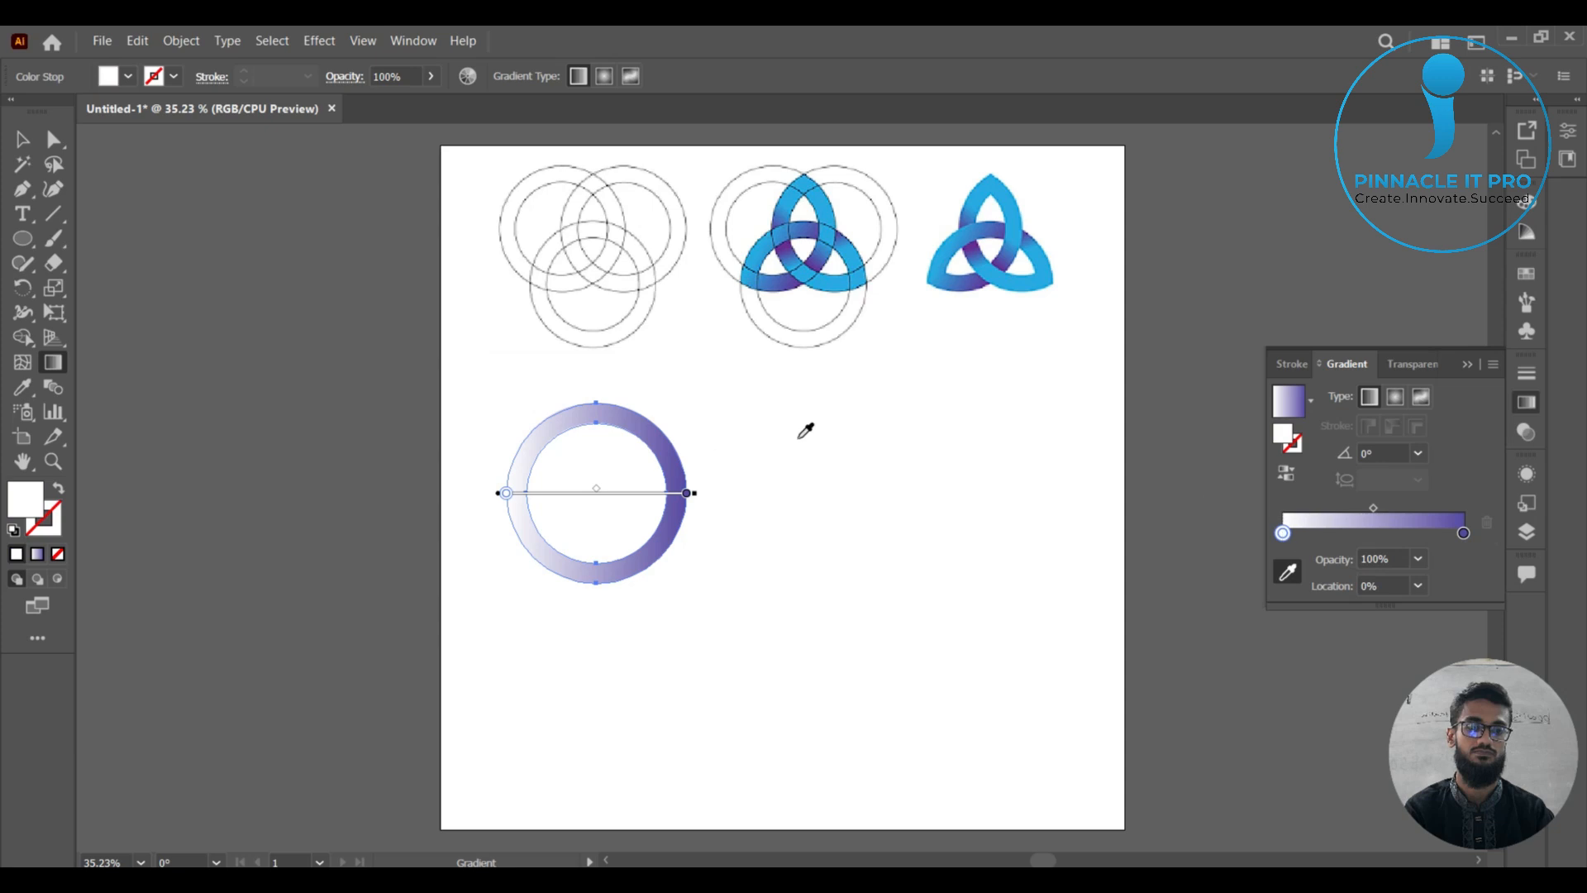
left_click(1004, 197)
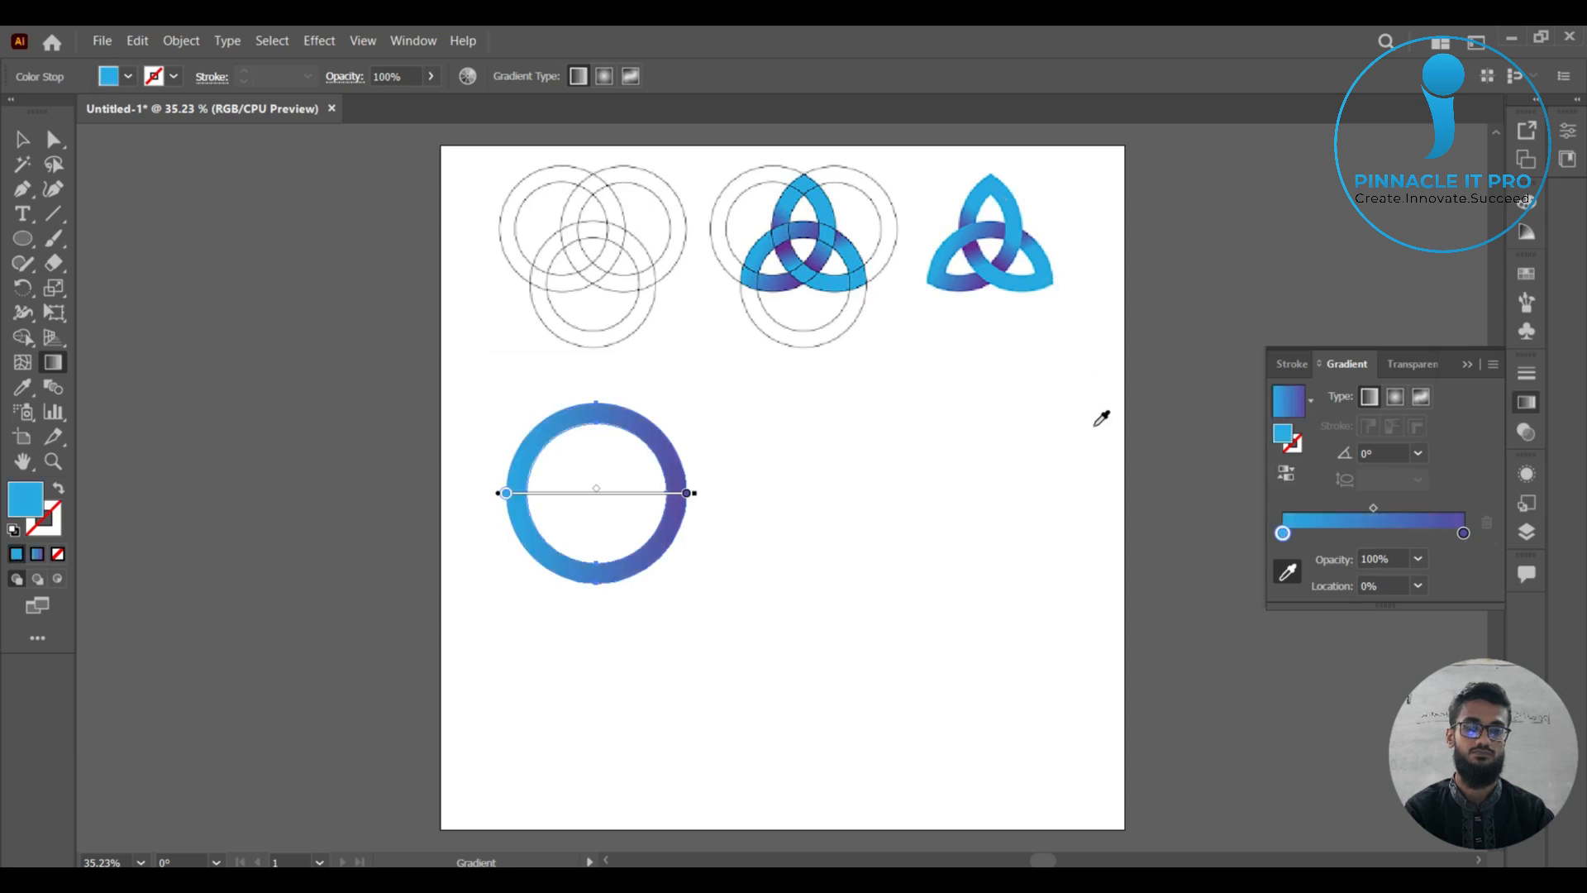
left_click(1468, 365)
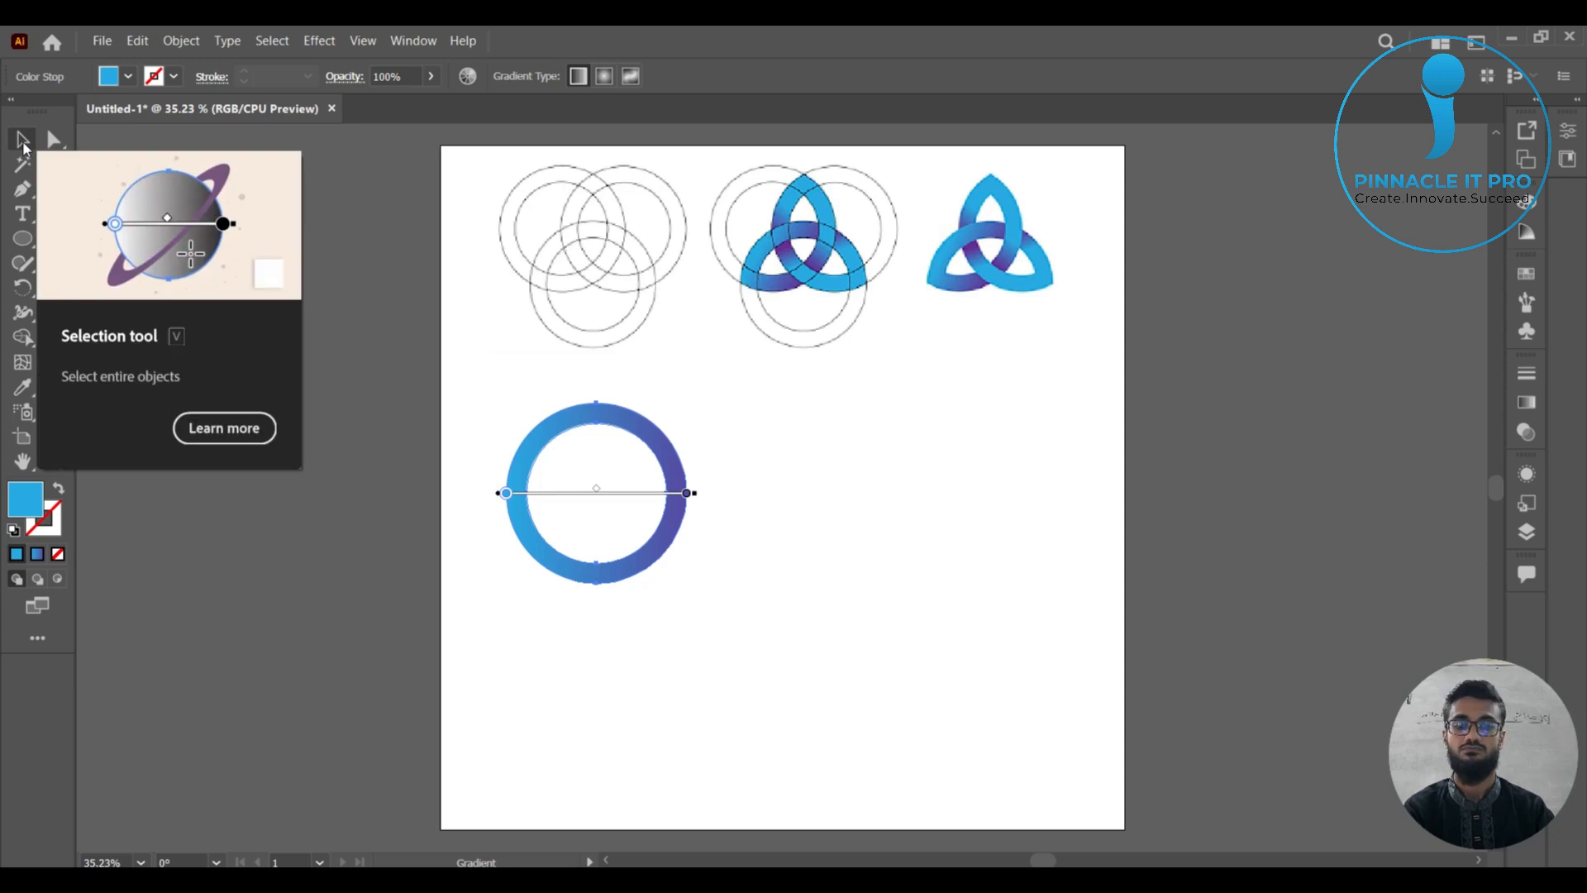
Try the radial gradient type on the ring, return it to linear, and deselect the ring.
left_click(1527, 402)
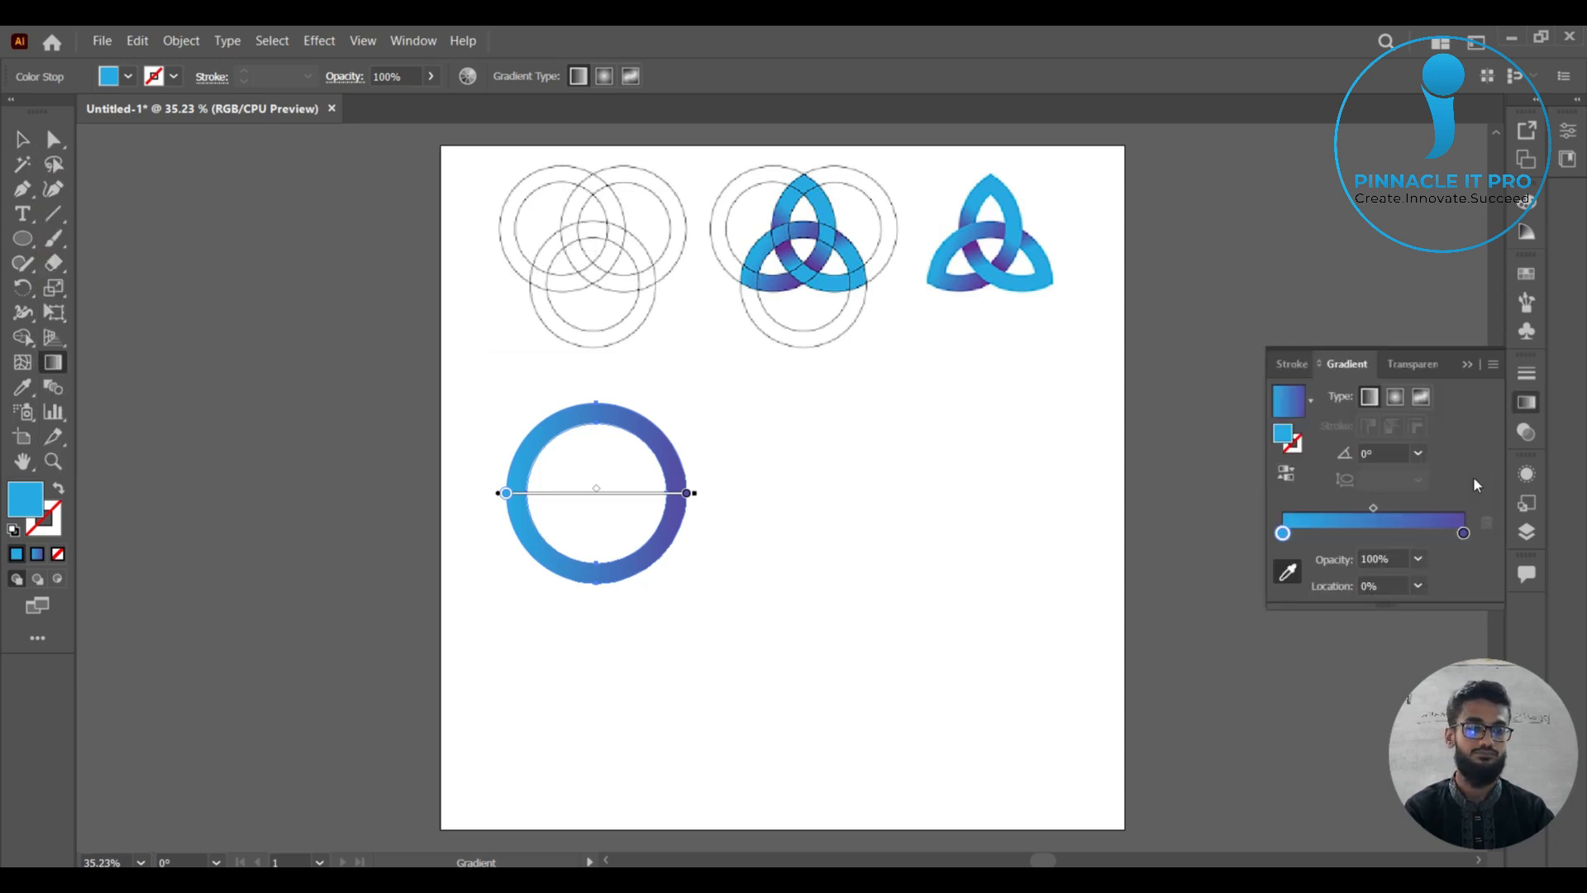
left_click(1397, 398)
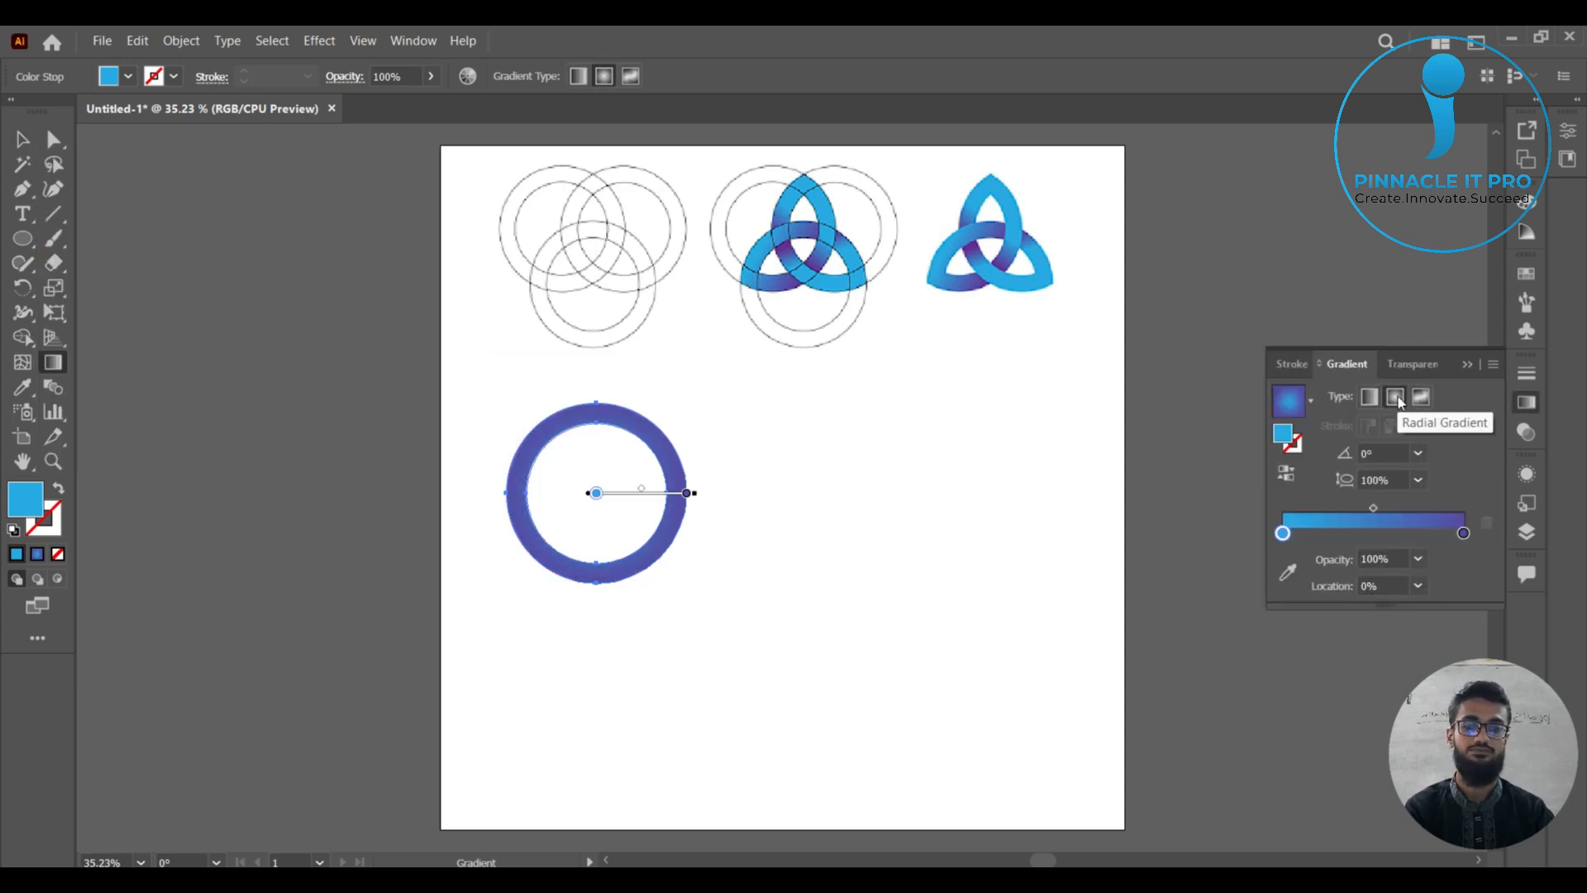
left_click(1368, 397)
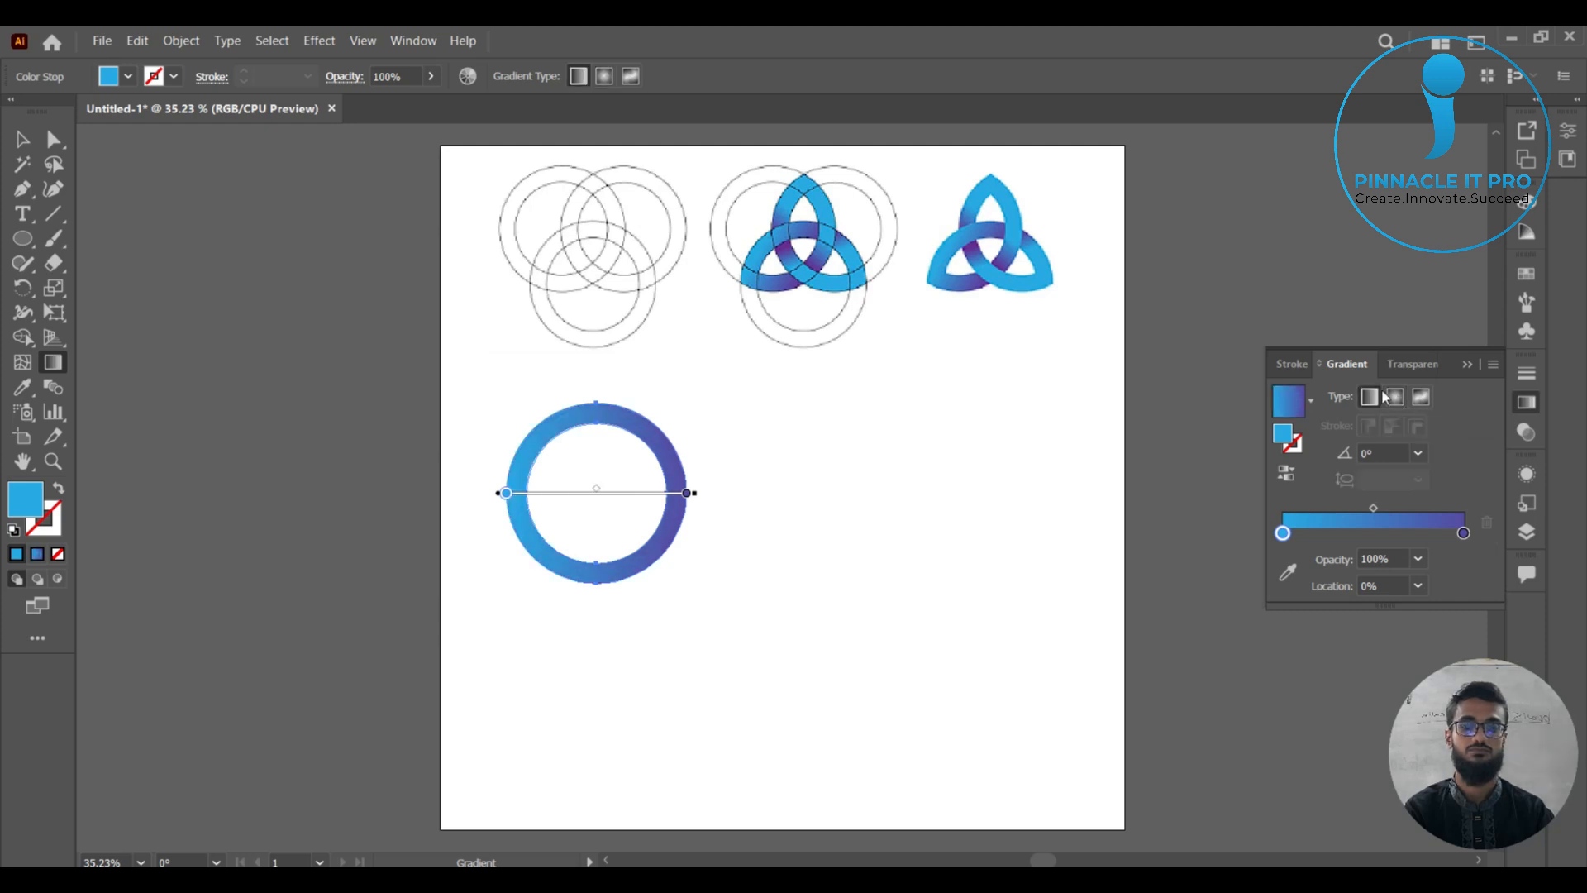
left_click(1473, 361)
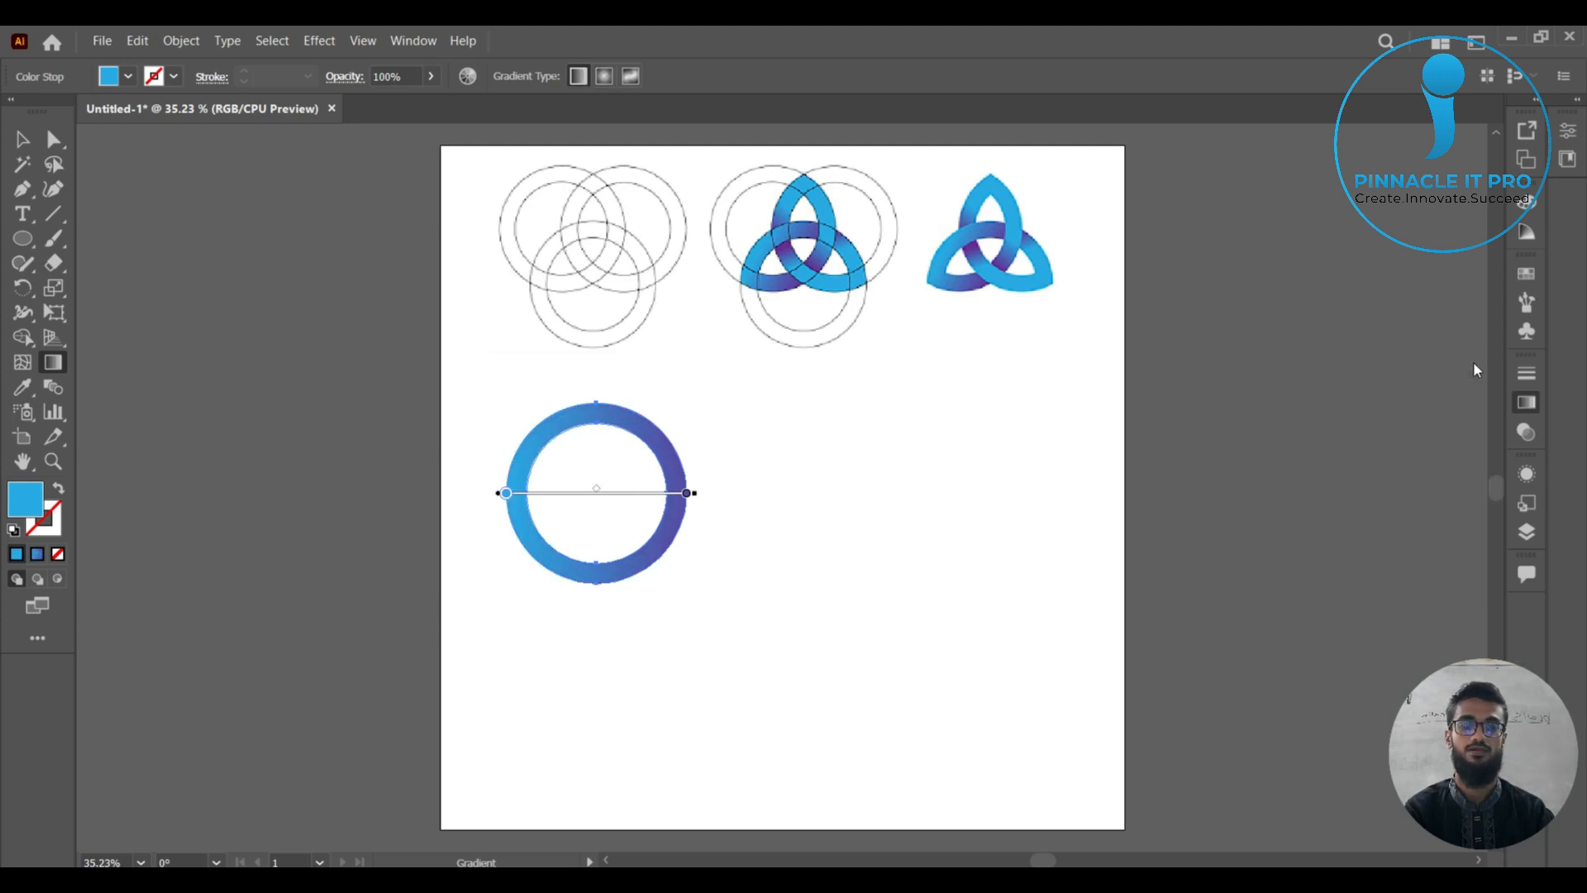
left_click(22, 139)
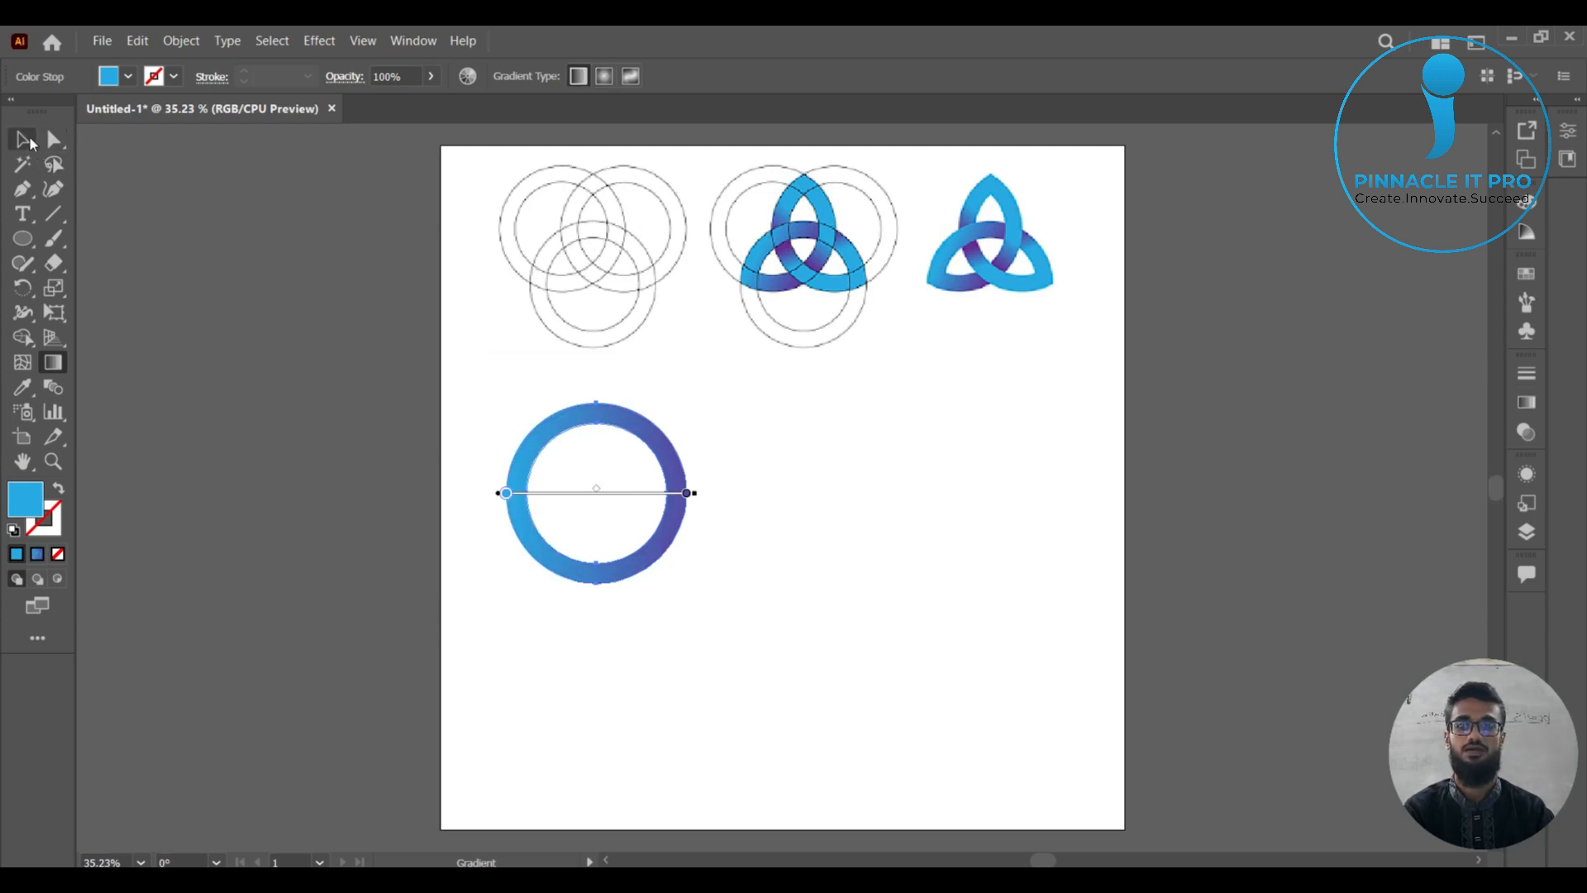
left_click(835, 555)
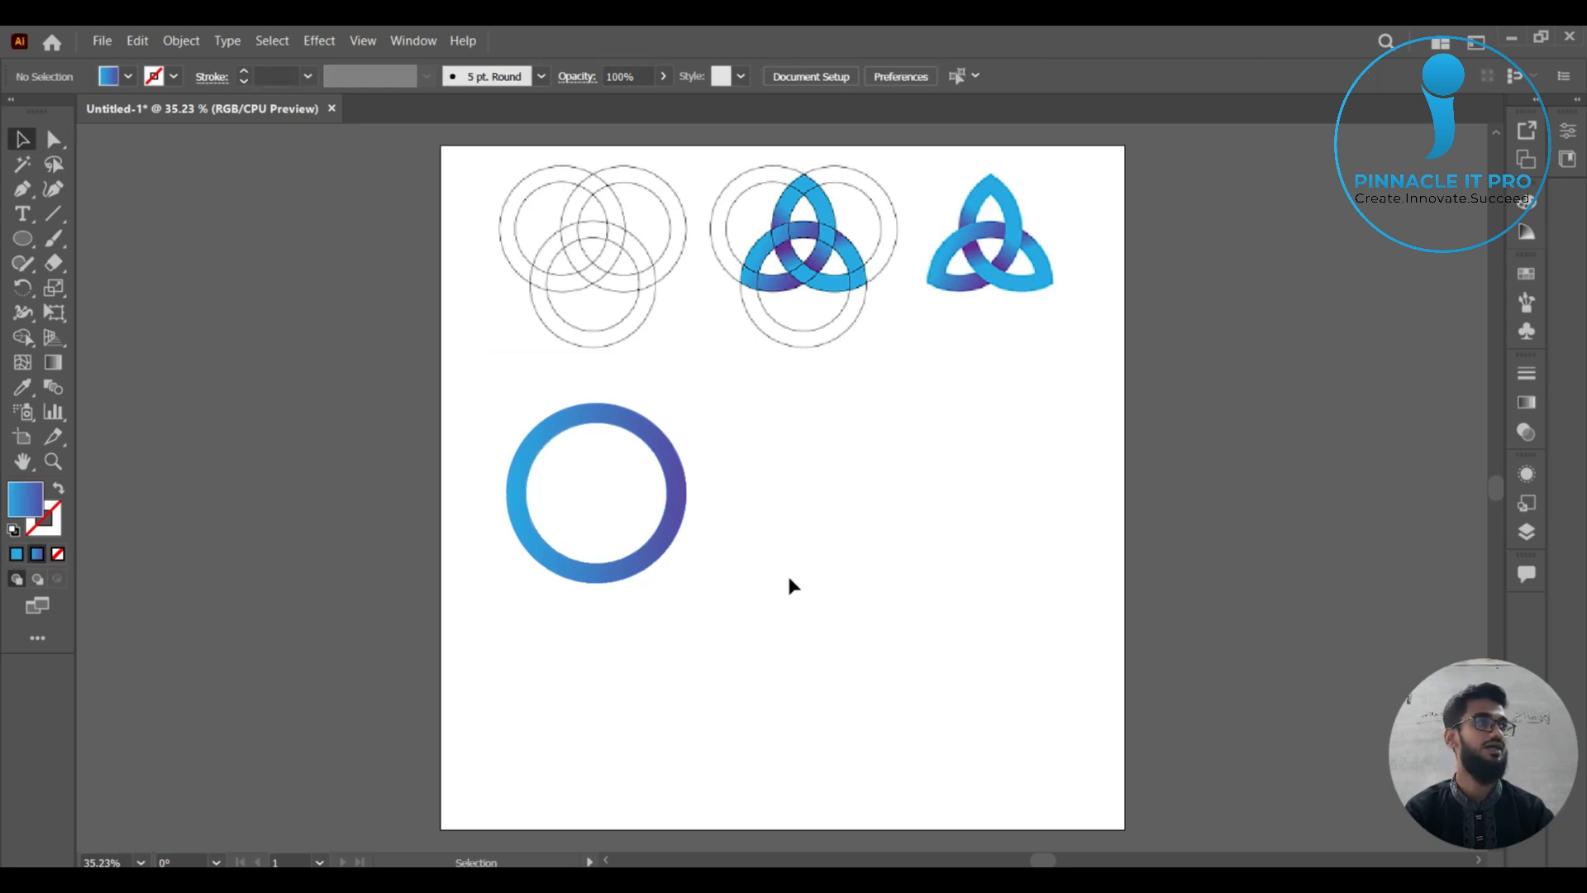
Duplicate the gradient ring twice, placing one copy overlapping it horizontally and the other centered below to match the three-ring reference.
left_click(676, 506)
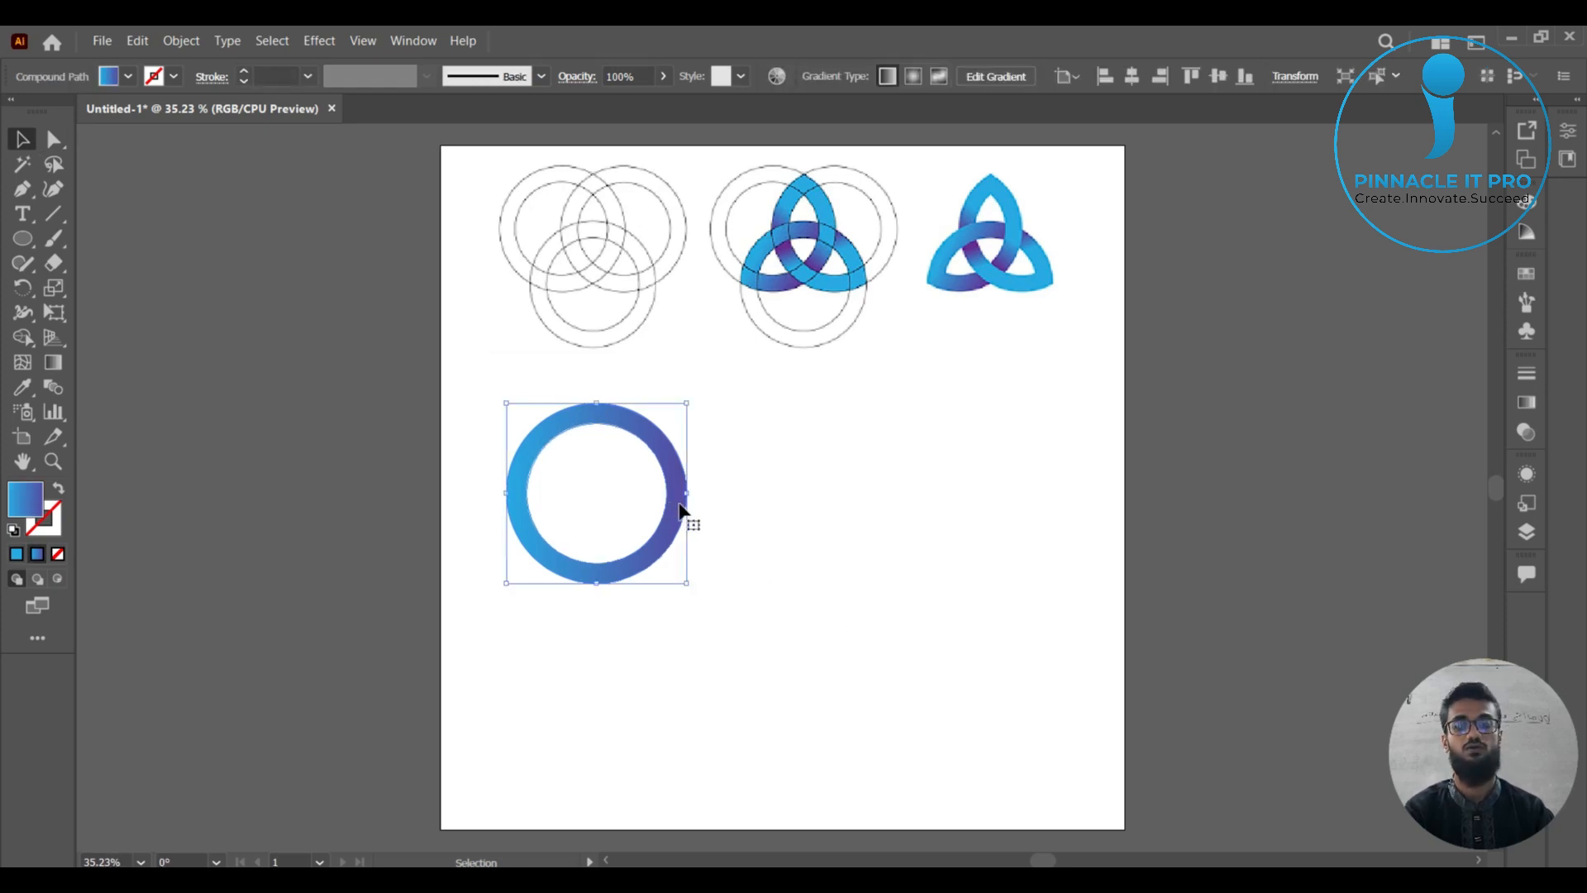
left_click_drag(676, 507, 765, 524)
left_click(923, 684)
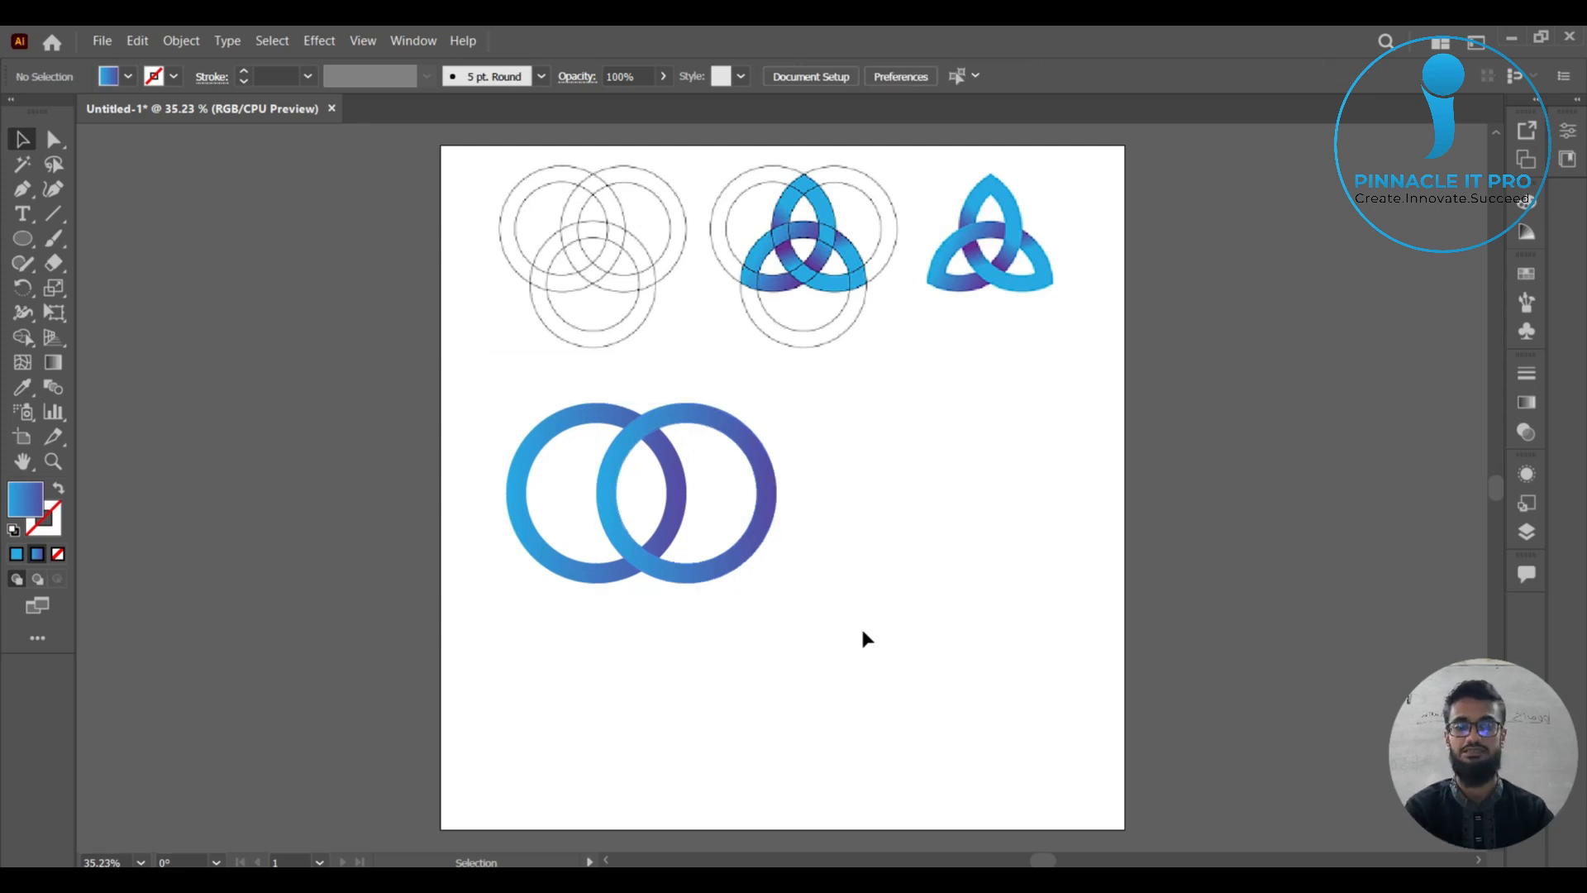
left_click(771, 479)
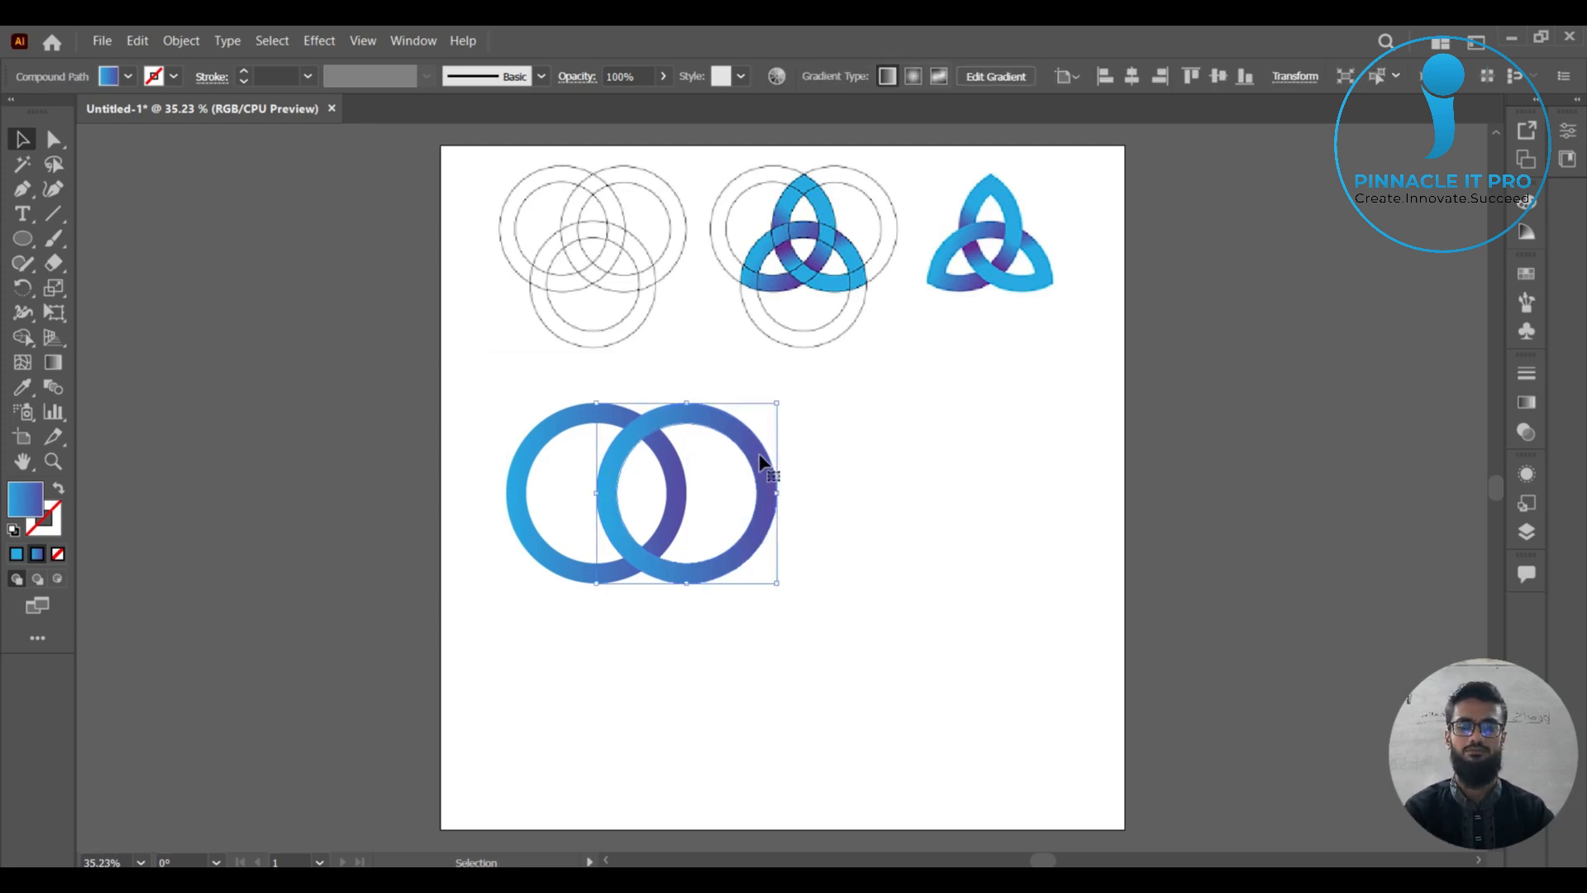
left_click_drag(761, 461, 718, 543)
left_click(889, 608)
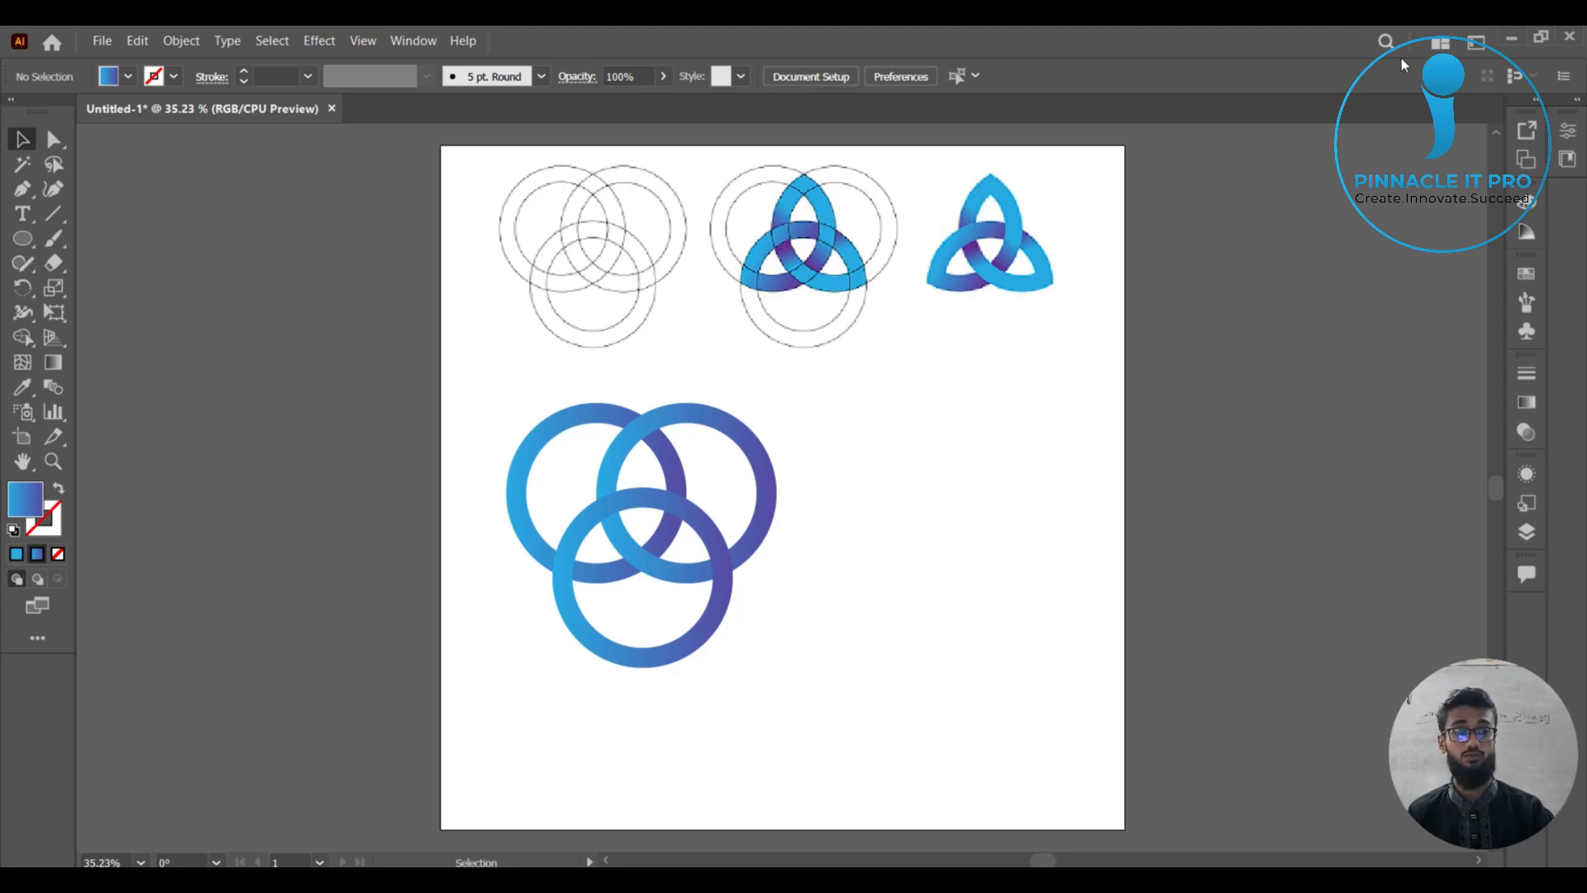
Select all three rings and use Shape Builder to merge the arc segments of each knot loop so the bands interlace.
left_click_drag(484, 424, 903, 691)
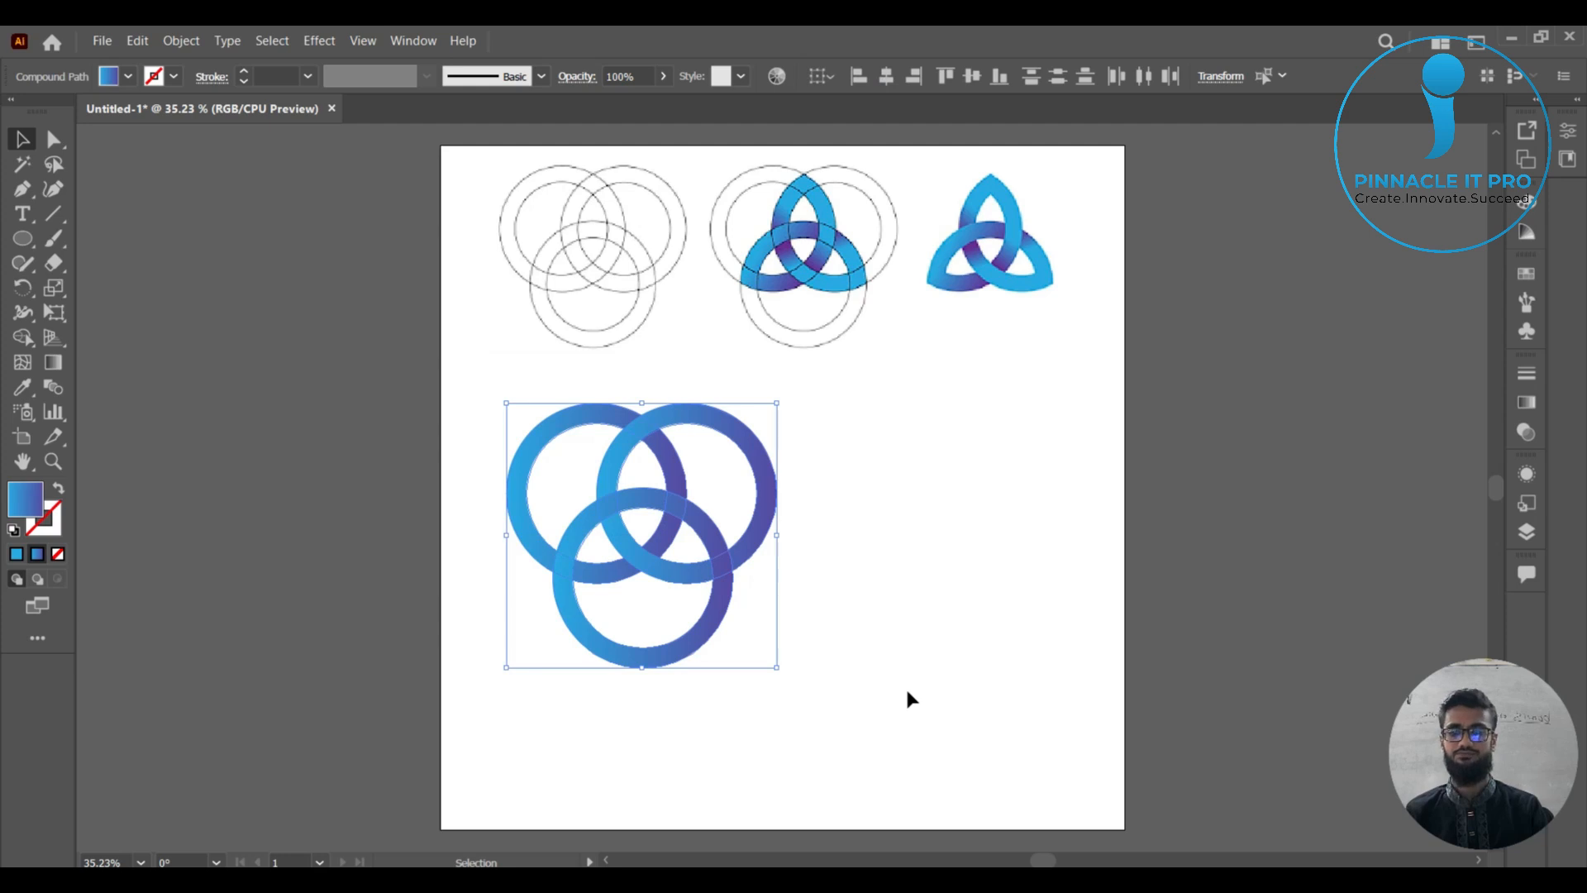
left_click(23, 339)
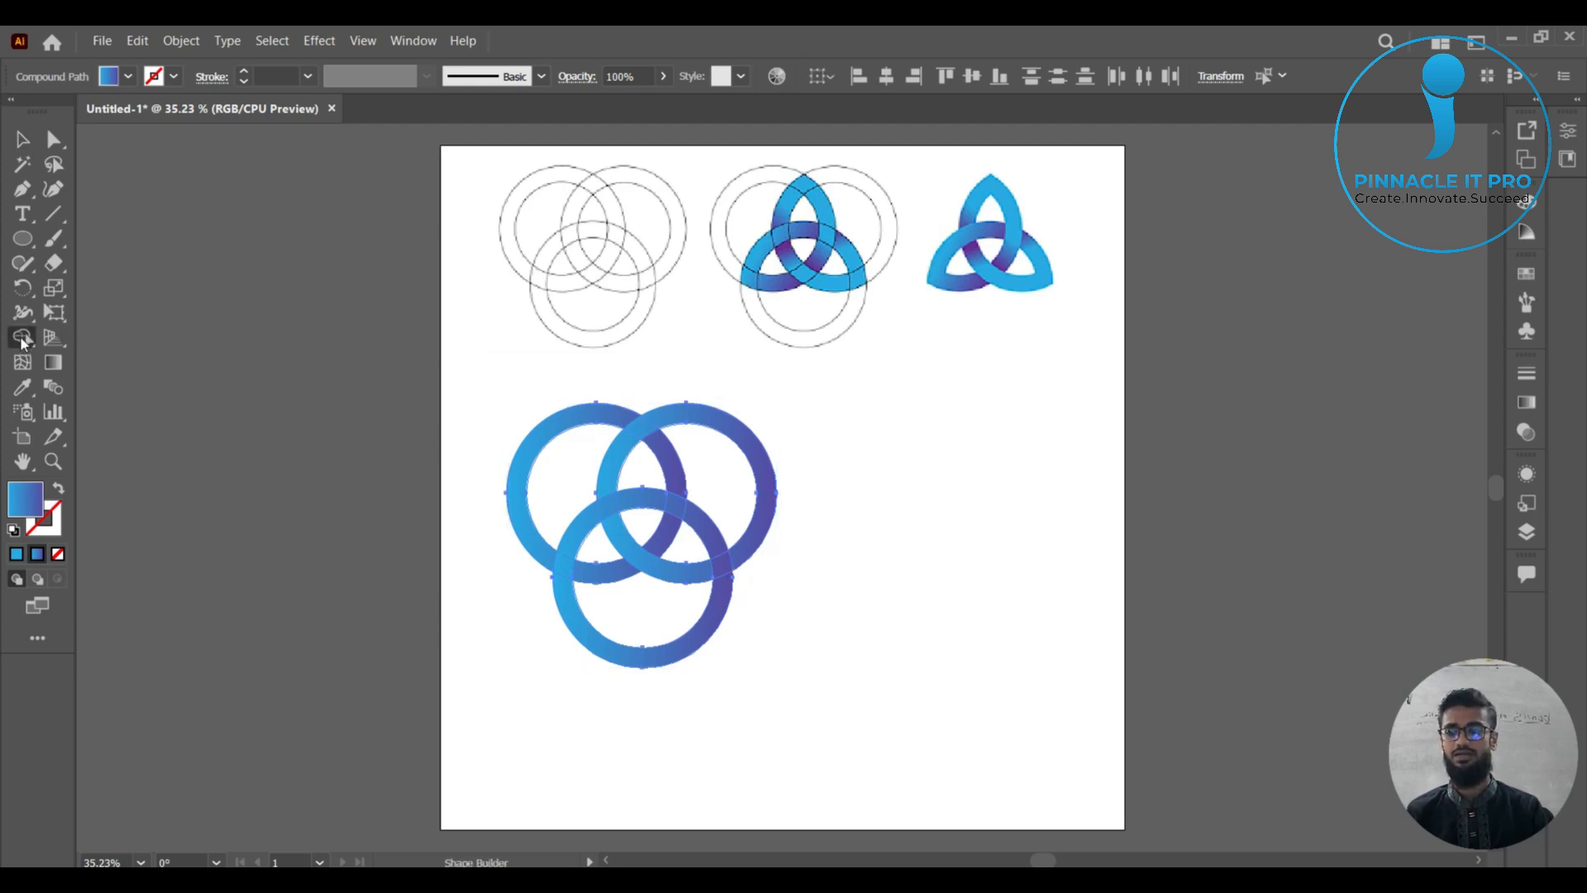
left_click(22, 339)
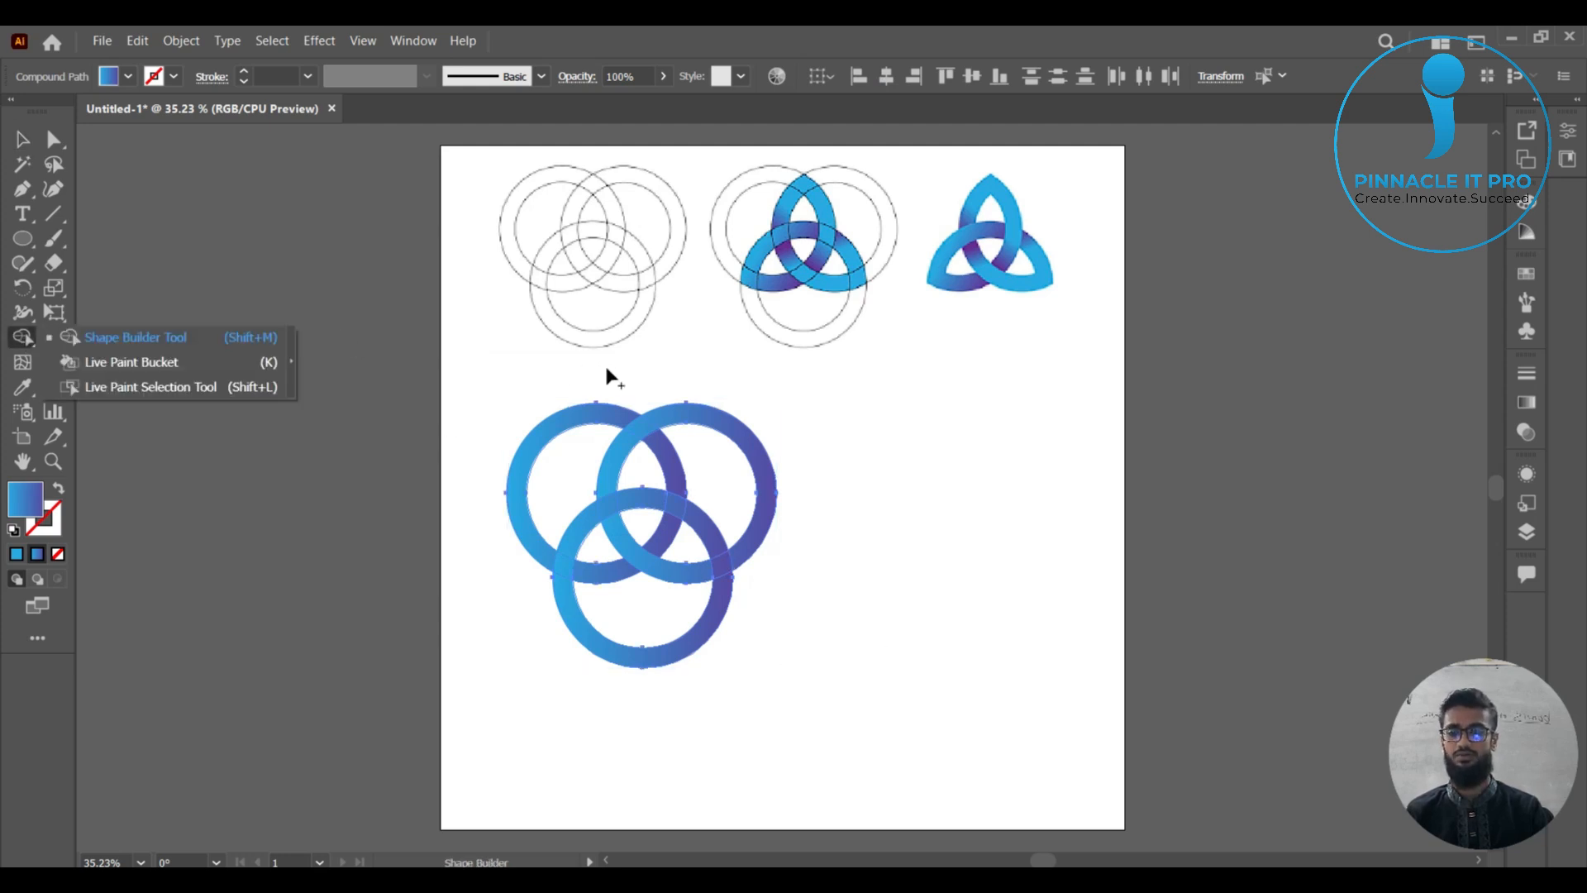
left_click(106, 337)
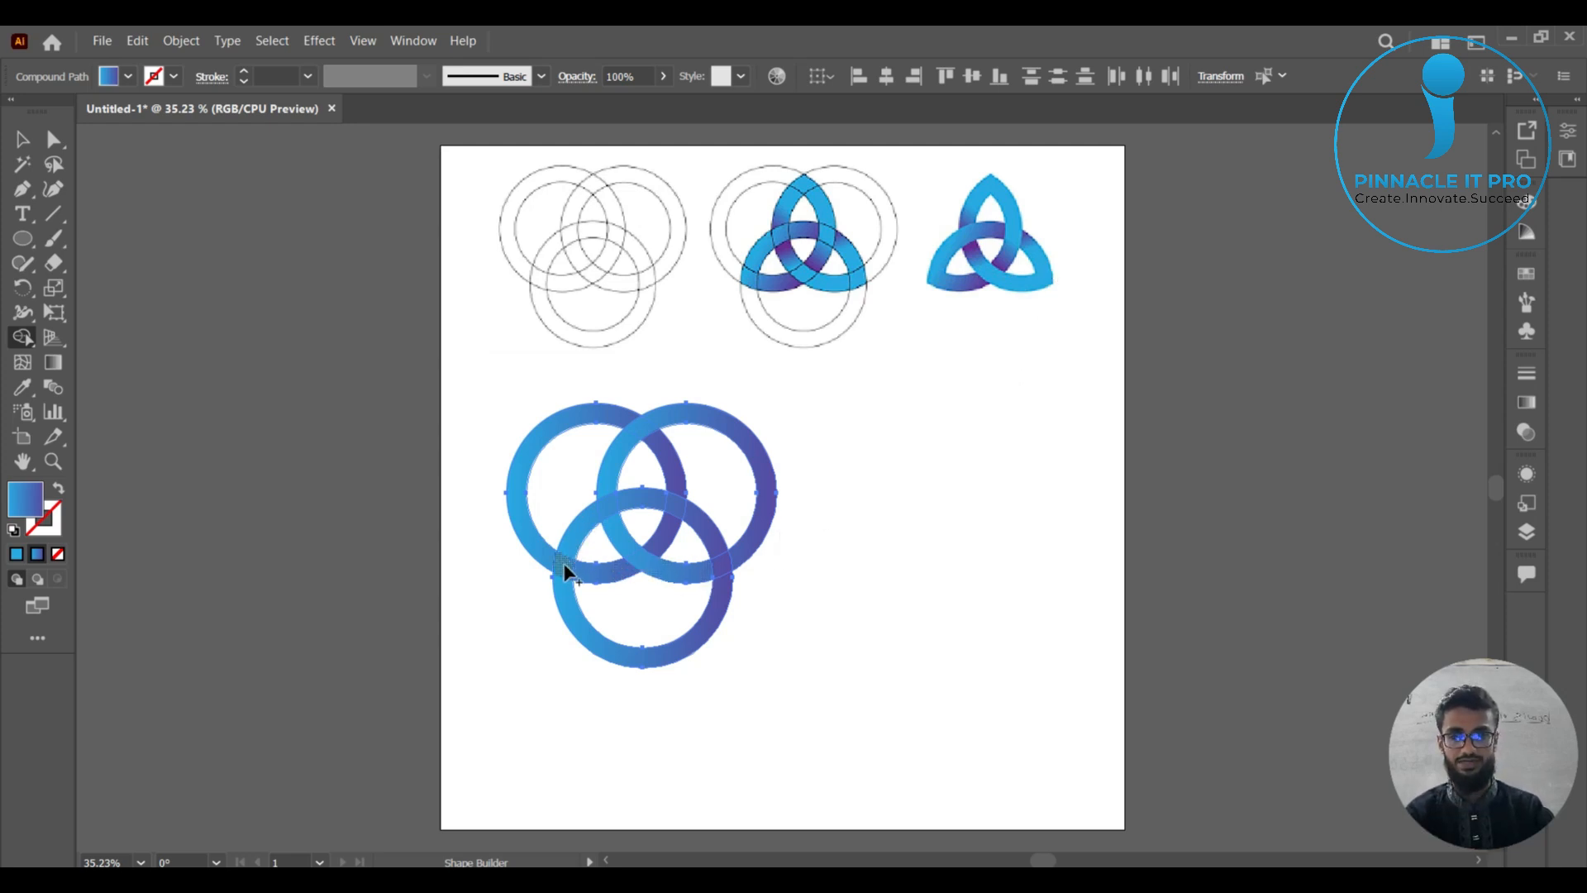
left_click_drag(567, 553, 648, 501)
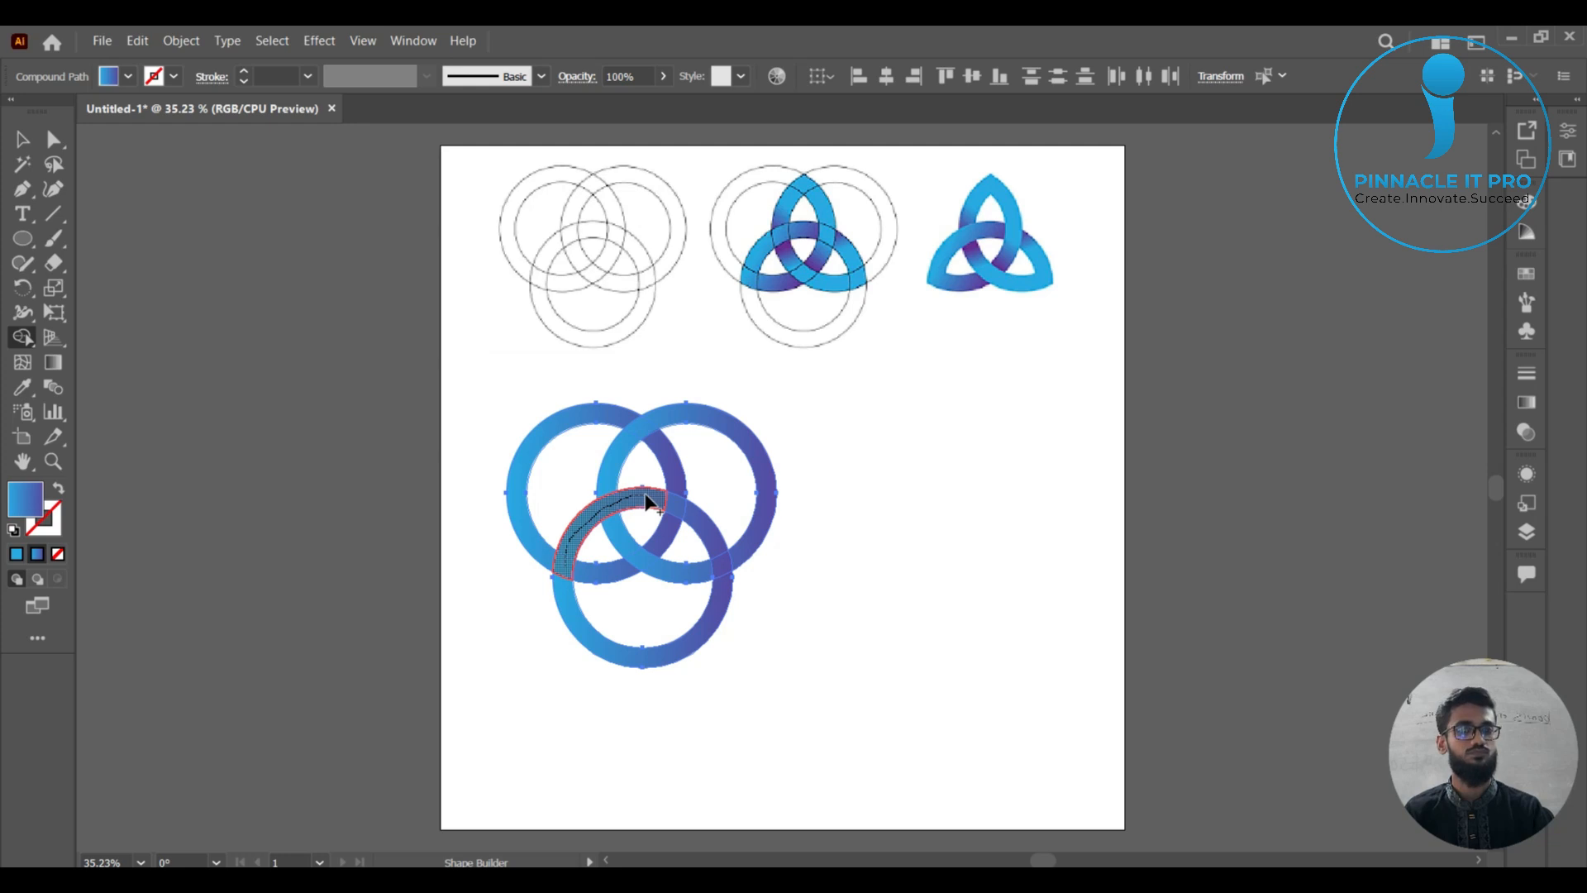
left_click_drag(645, 495, 648, 496)
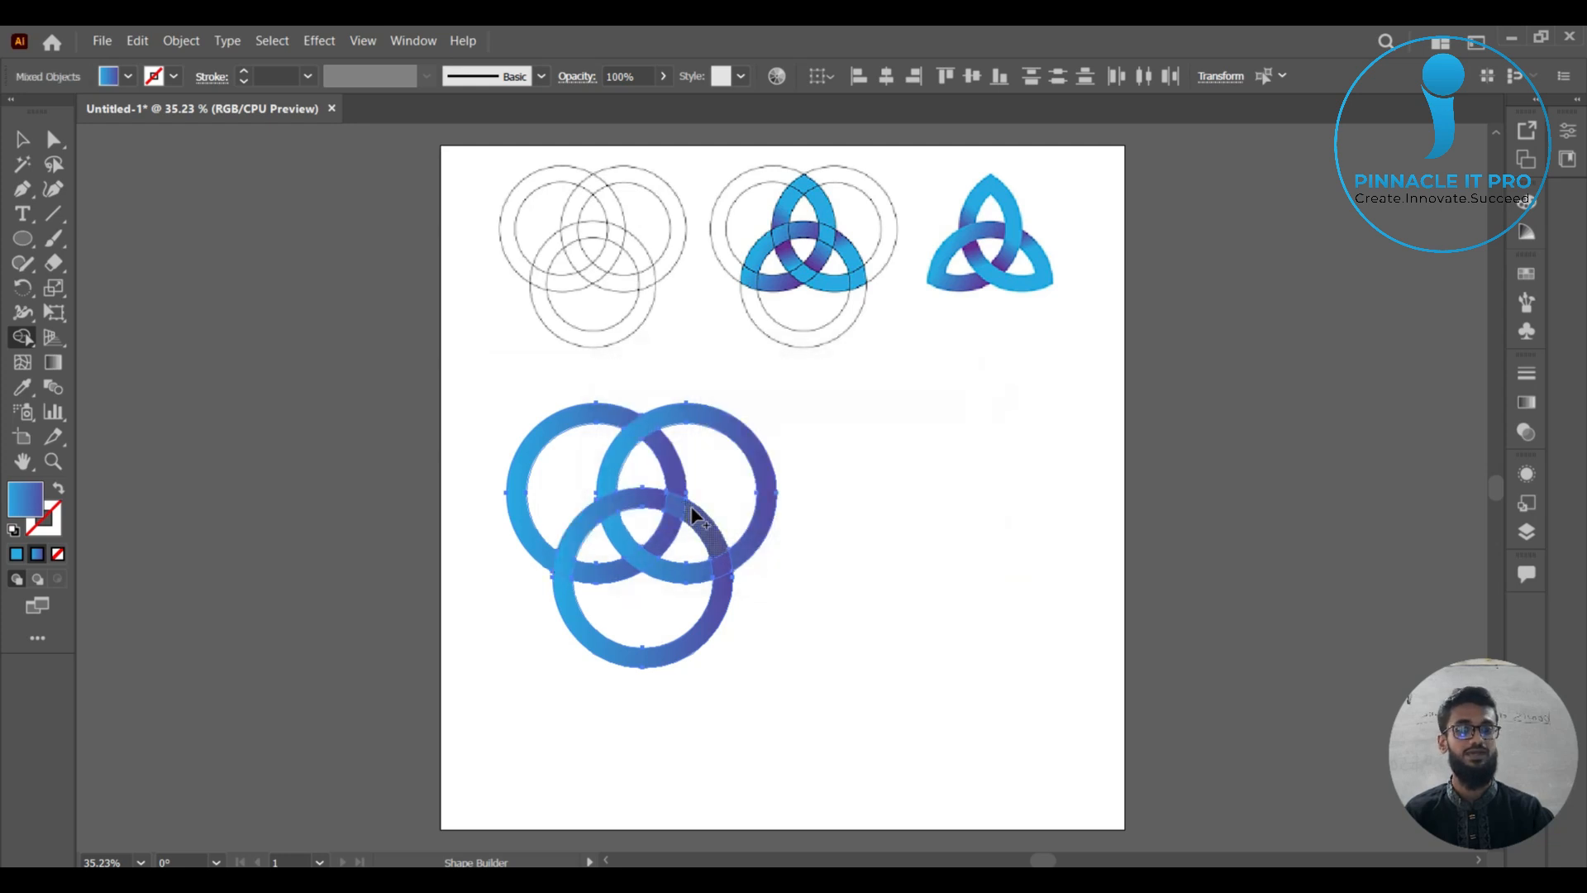
left_click_drag(699, 519, 730, 575)
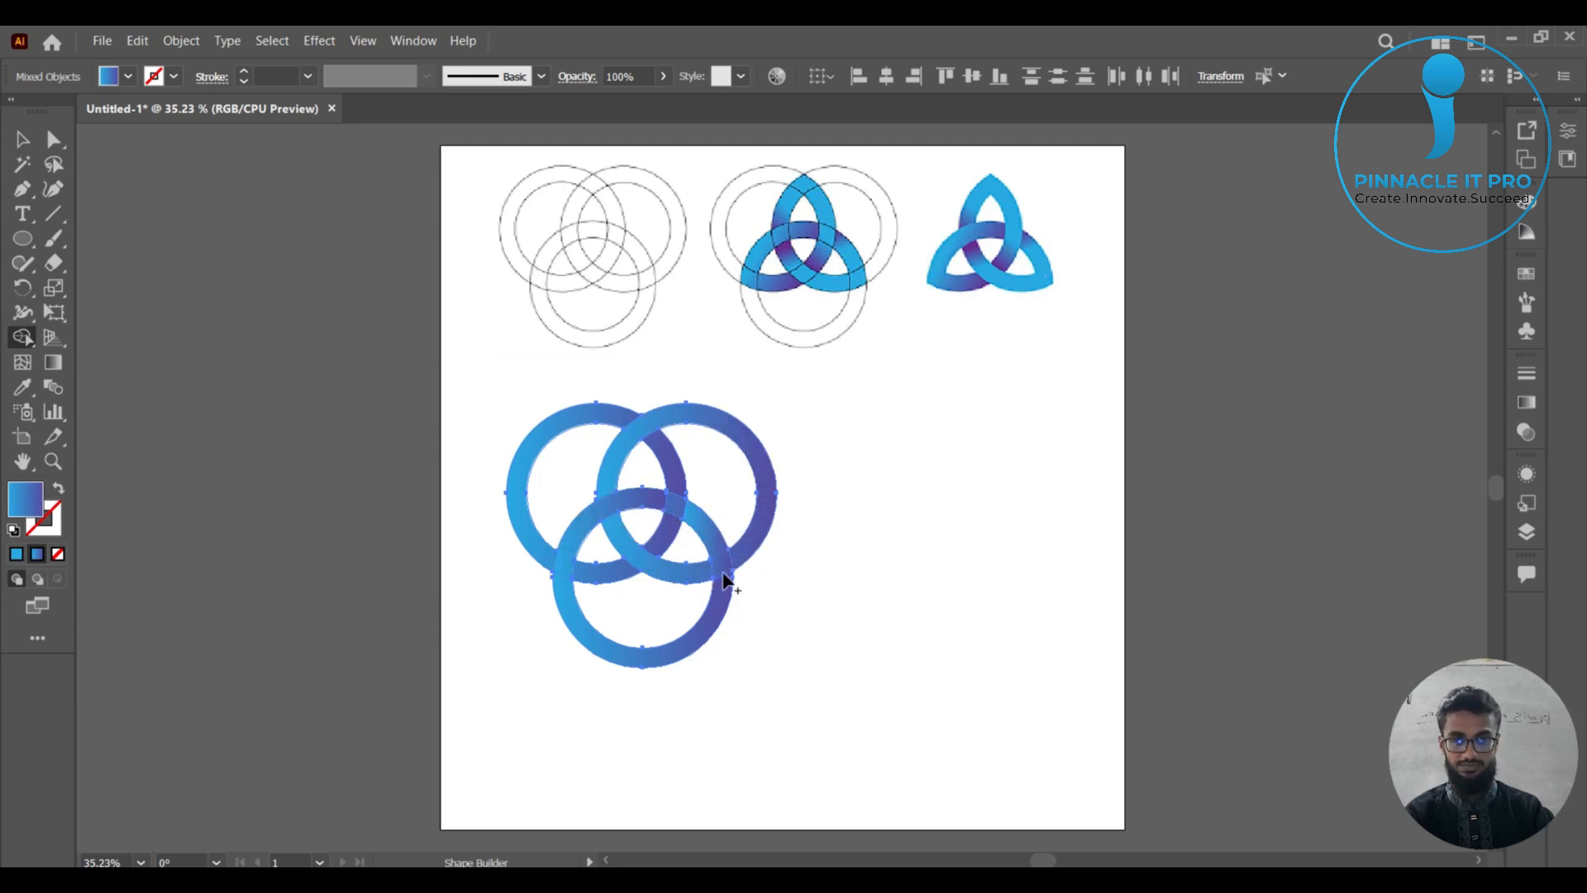
mouse_move(722, 572)
left_mouse_down()
mouse_move(657, 565)
mouse_move(626, 542)
left_mouse_up()
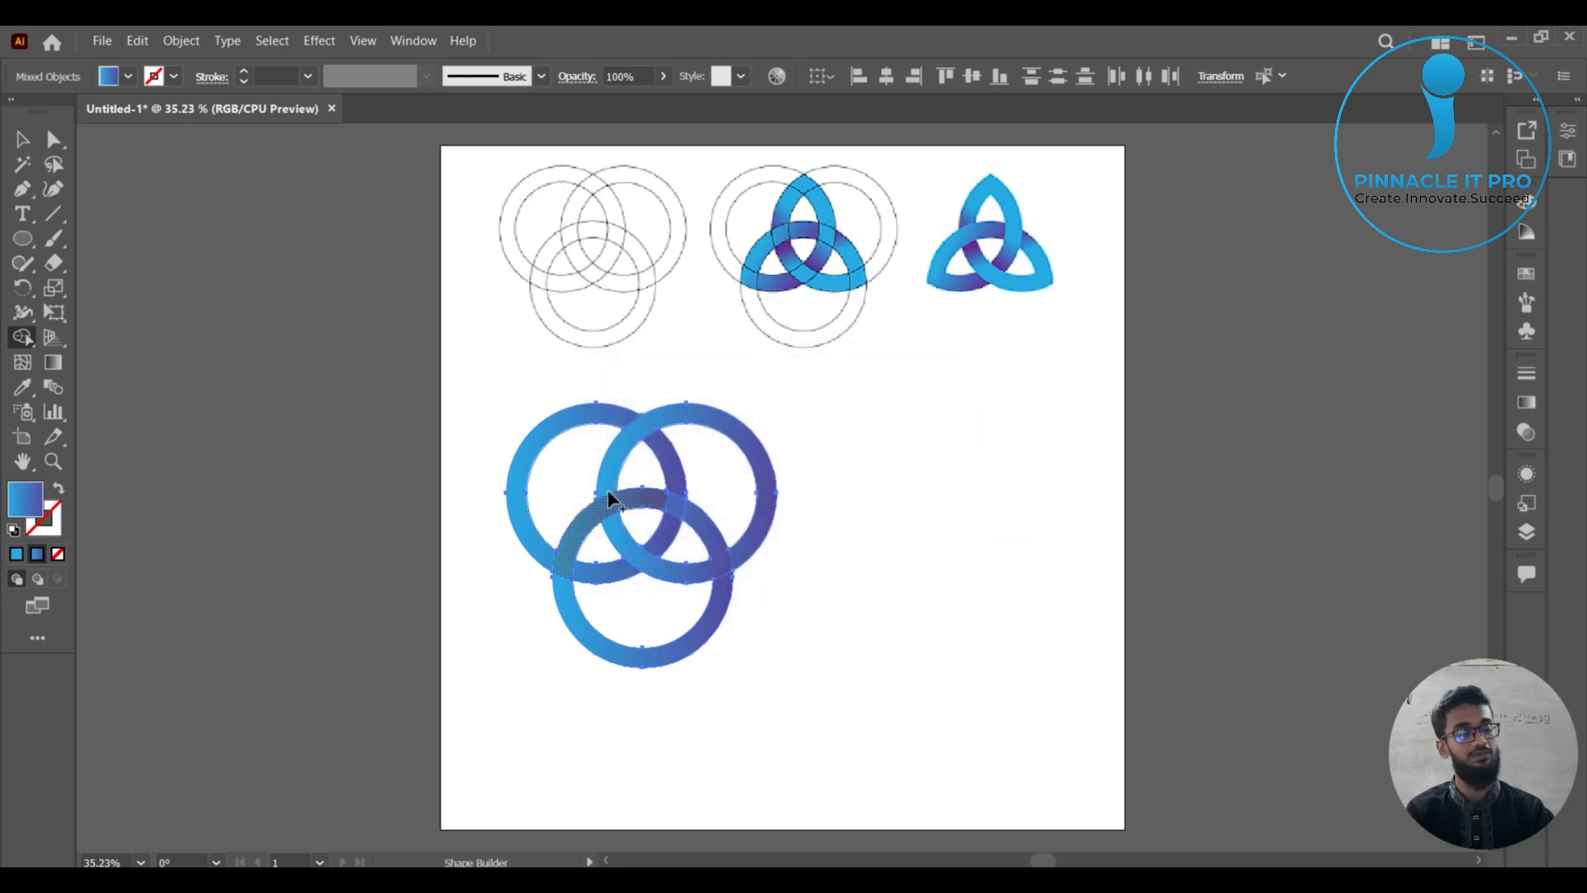
mouse_move(611, 481)
left_mouse_down()
mouse_move(649, 434)
mouse_move(678, 493)
mouse_move(672, 533)
mouse_move(592, 577)
mouse_move(562, 567)
left_mouse_up()
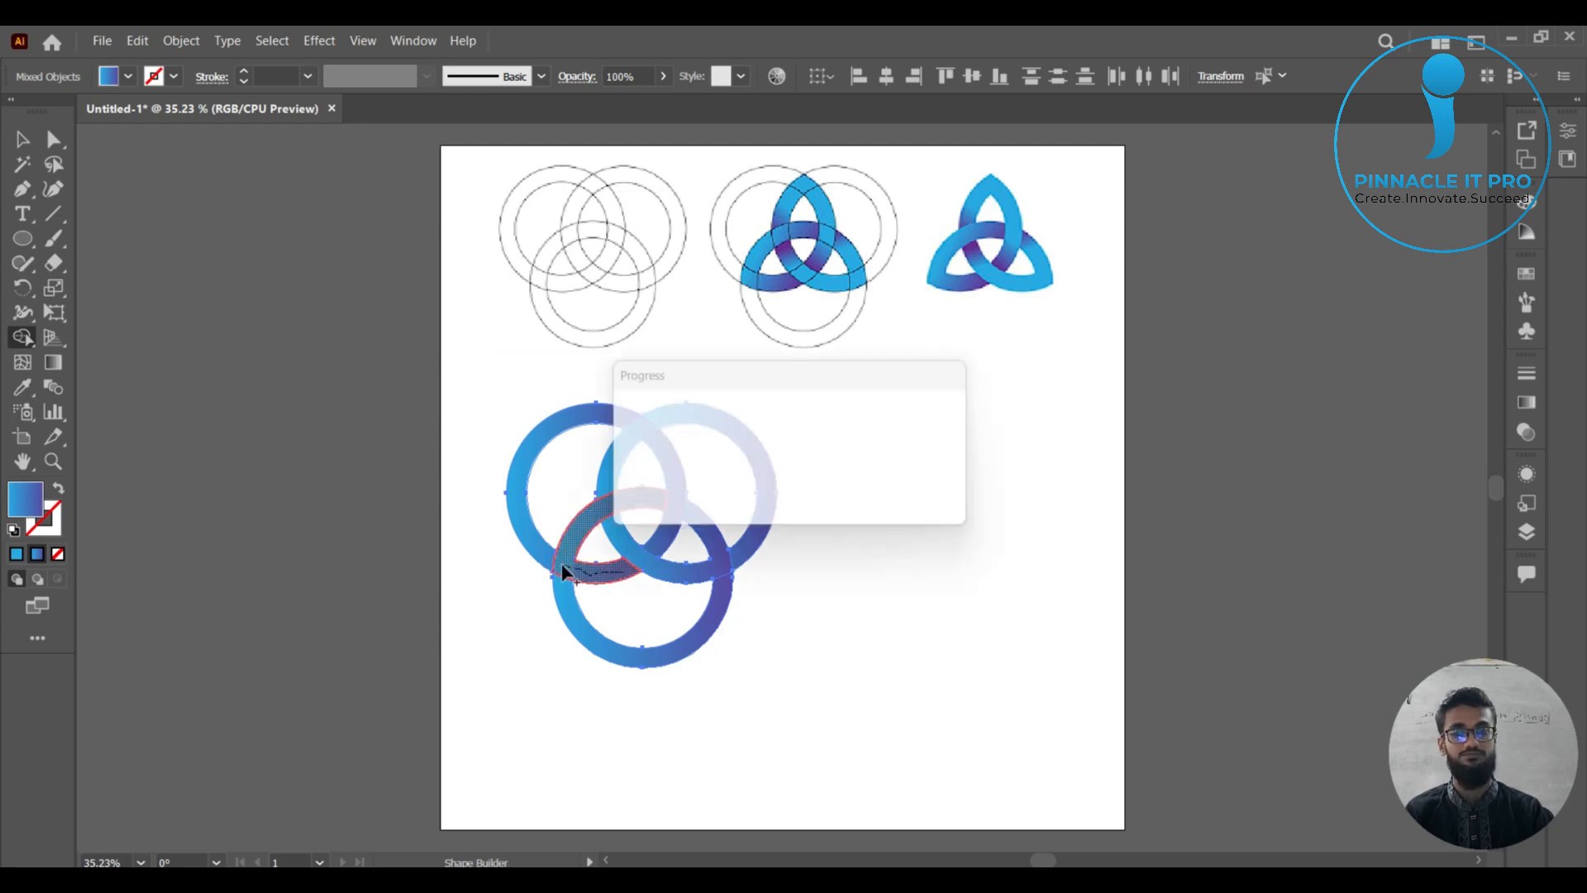
Remove the outer arcs of all three rings with Shape Builder, leaving only the triangular knot, and deselect it.
left_click(563, 460, "alt")
left_click_drag(608, 676, 646, 624)
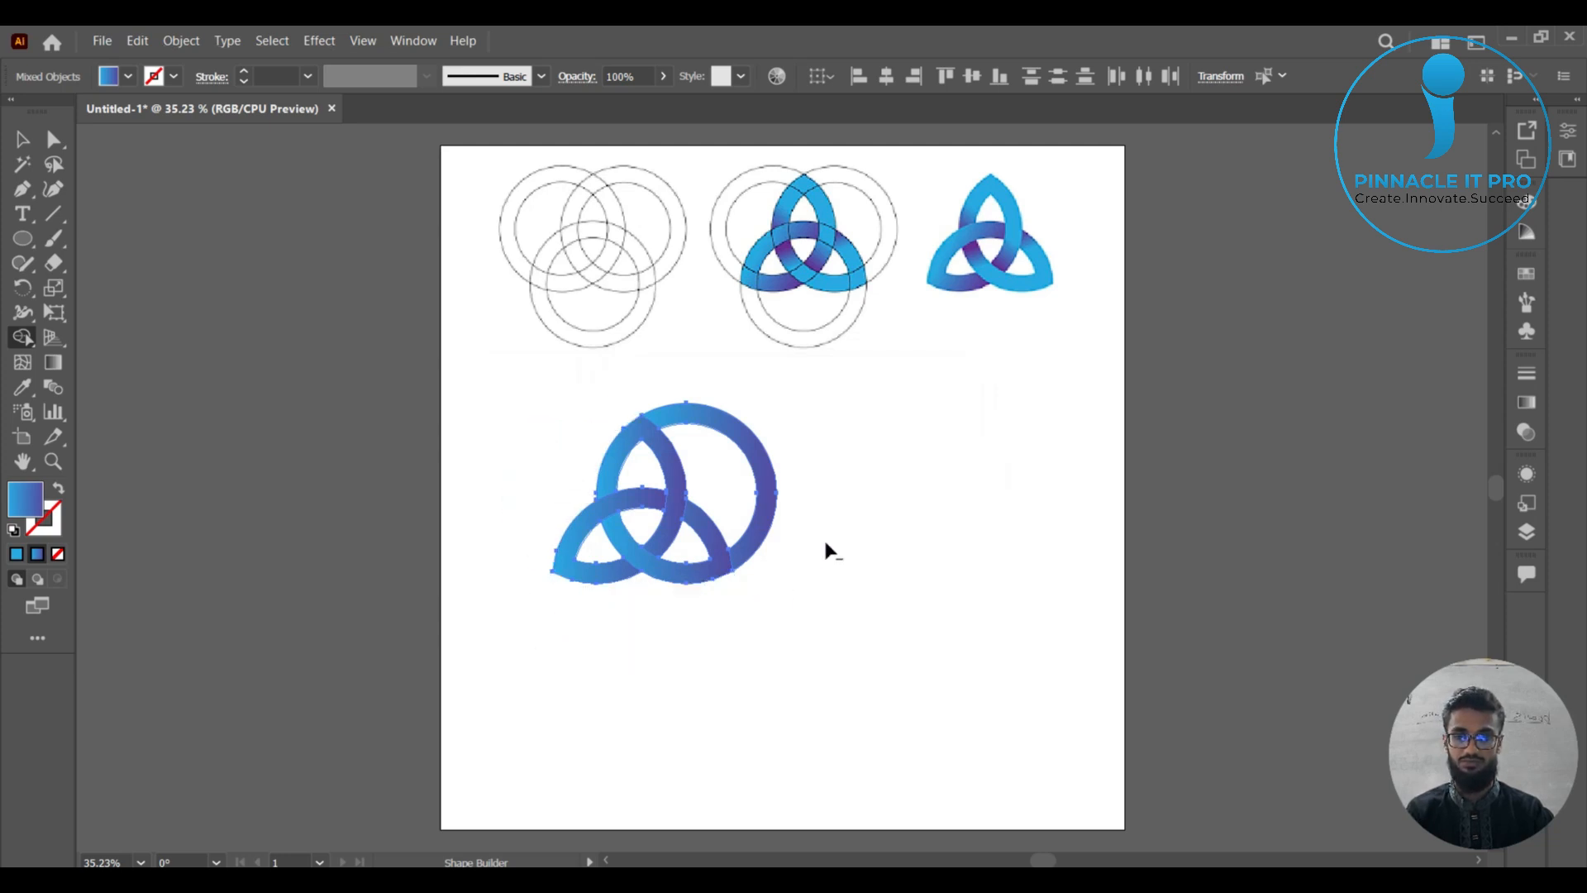
left_click_drag(823, 546, 754, 485)
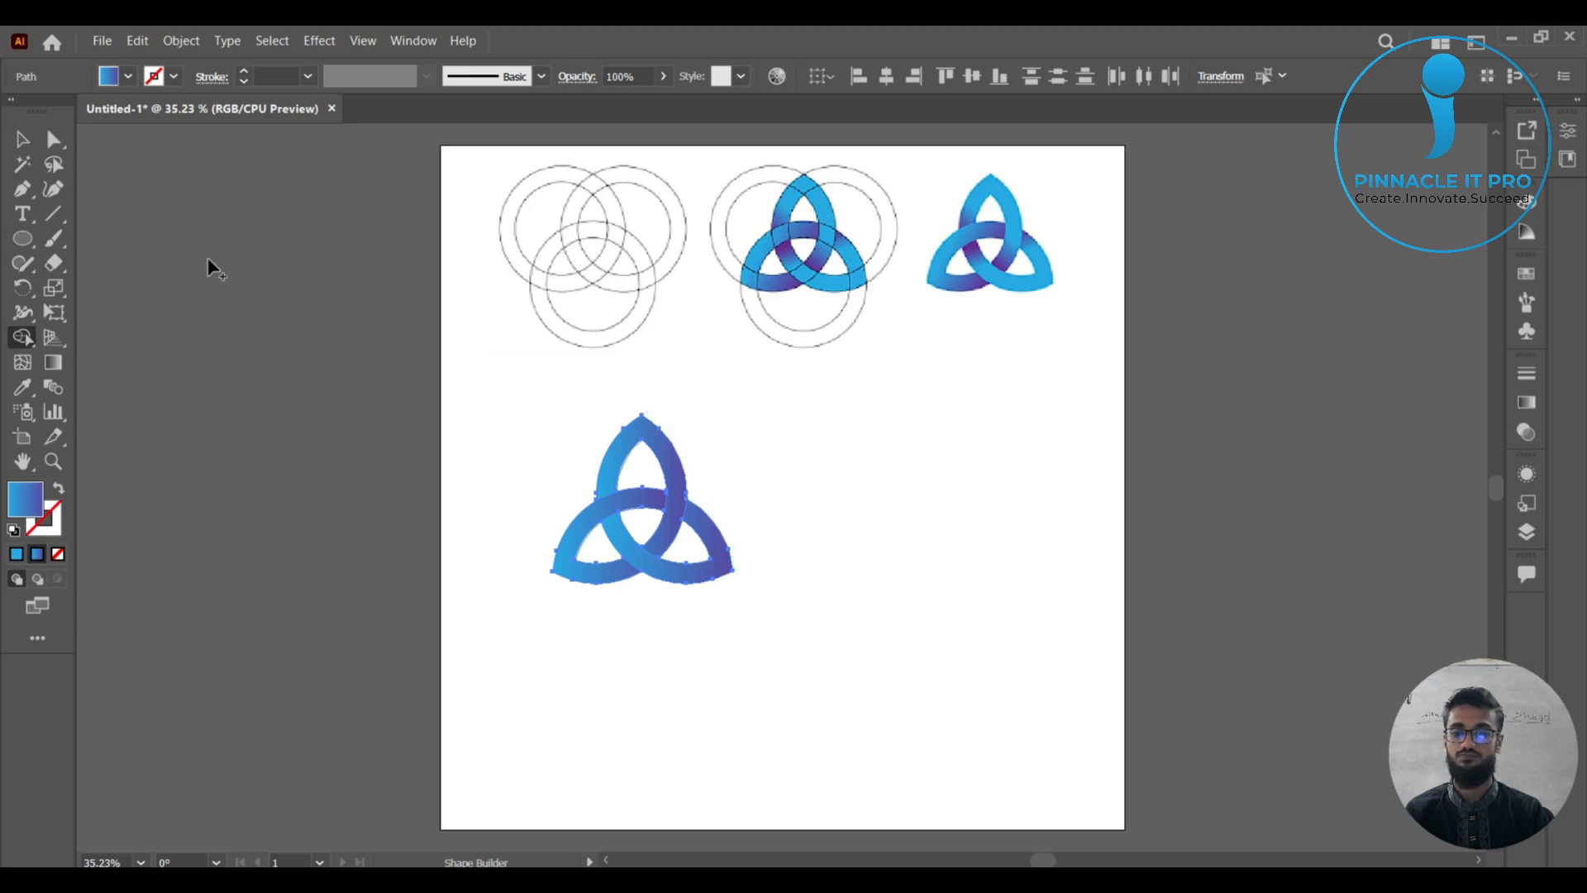
key("v")
left_click(913, 570)
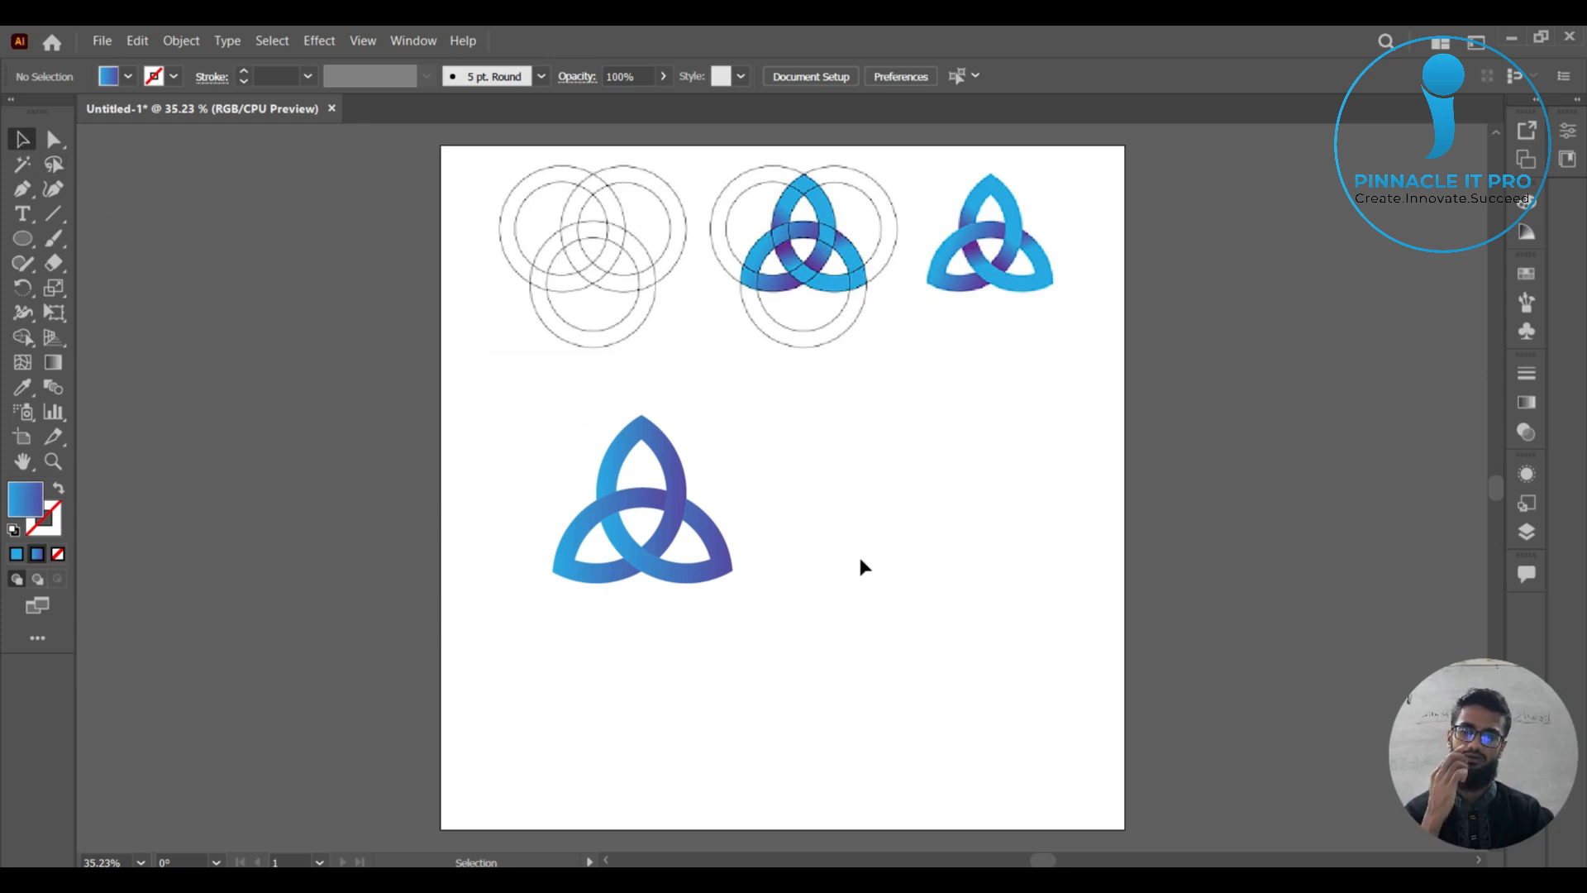
Move the knot's upper and lower-right pieces apart to check their separation, undo both moves, and deselect everything.
left_click(684, 474)
left_click_drag(684, 475, 919, 466)
left_click_drag(728, 545, 767, 637)
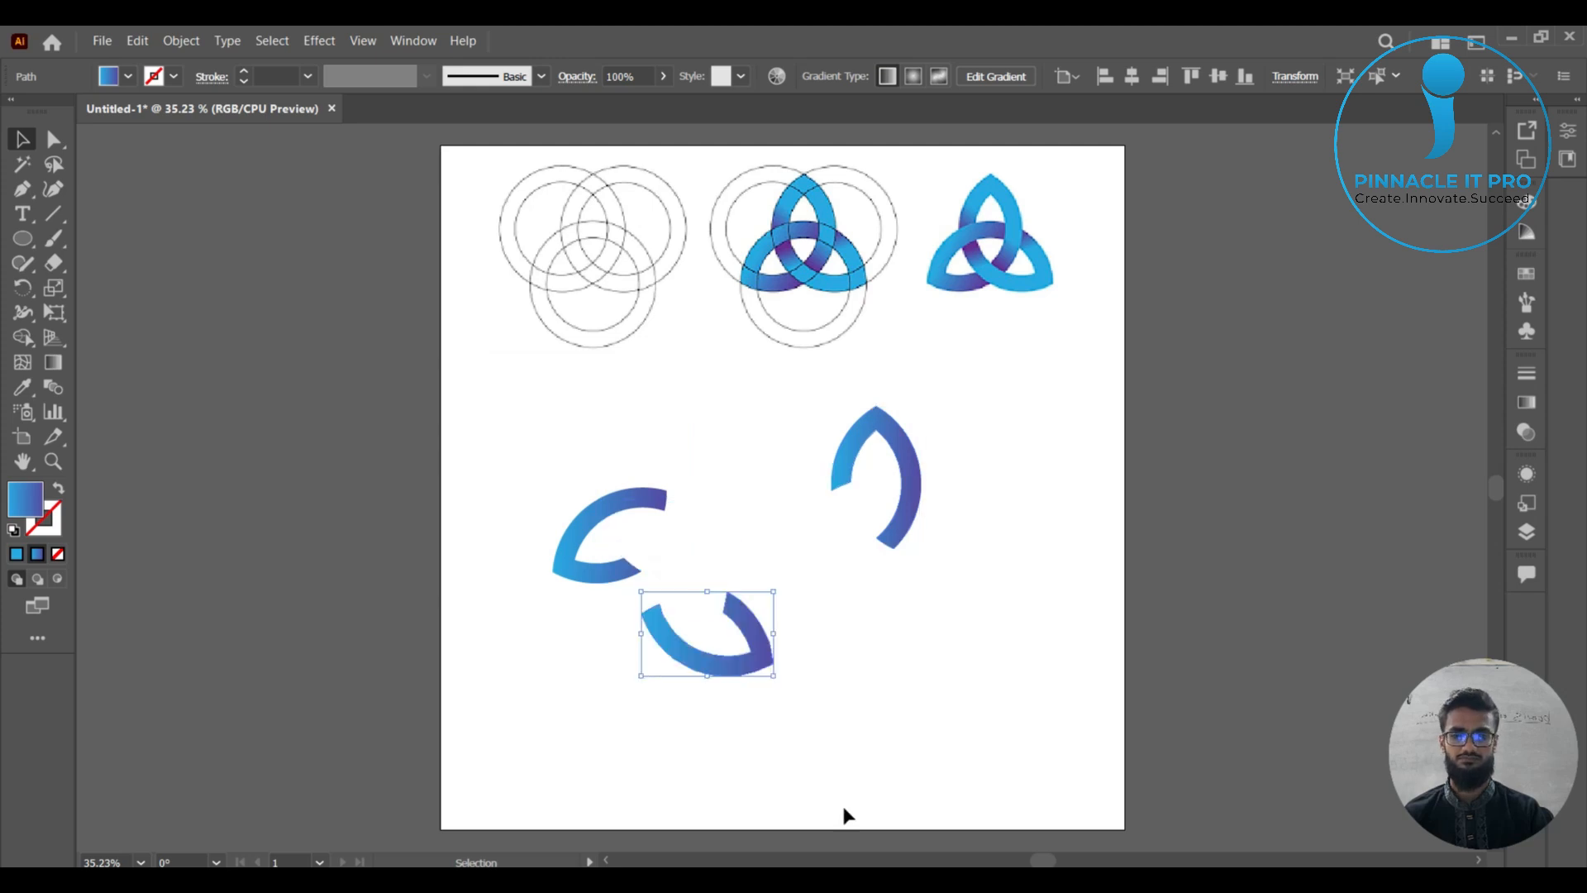
key("ctrl+z")
key("ctrl+z")
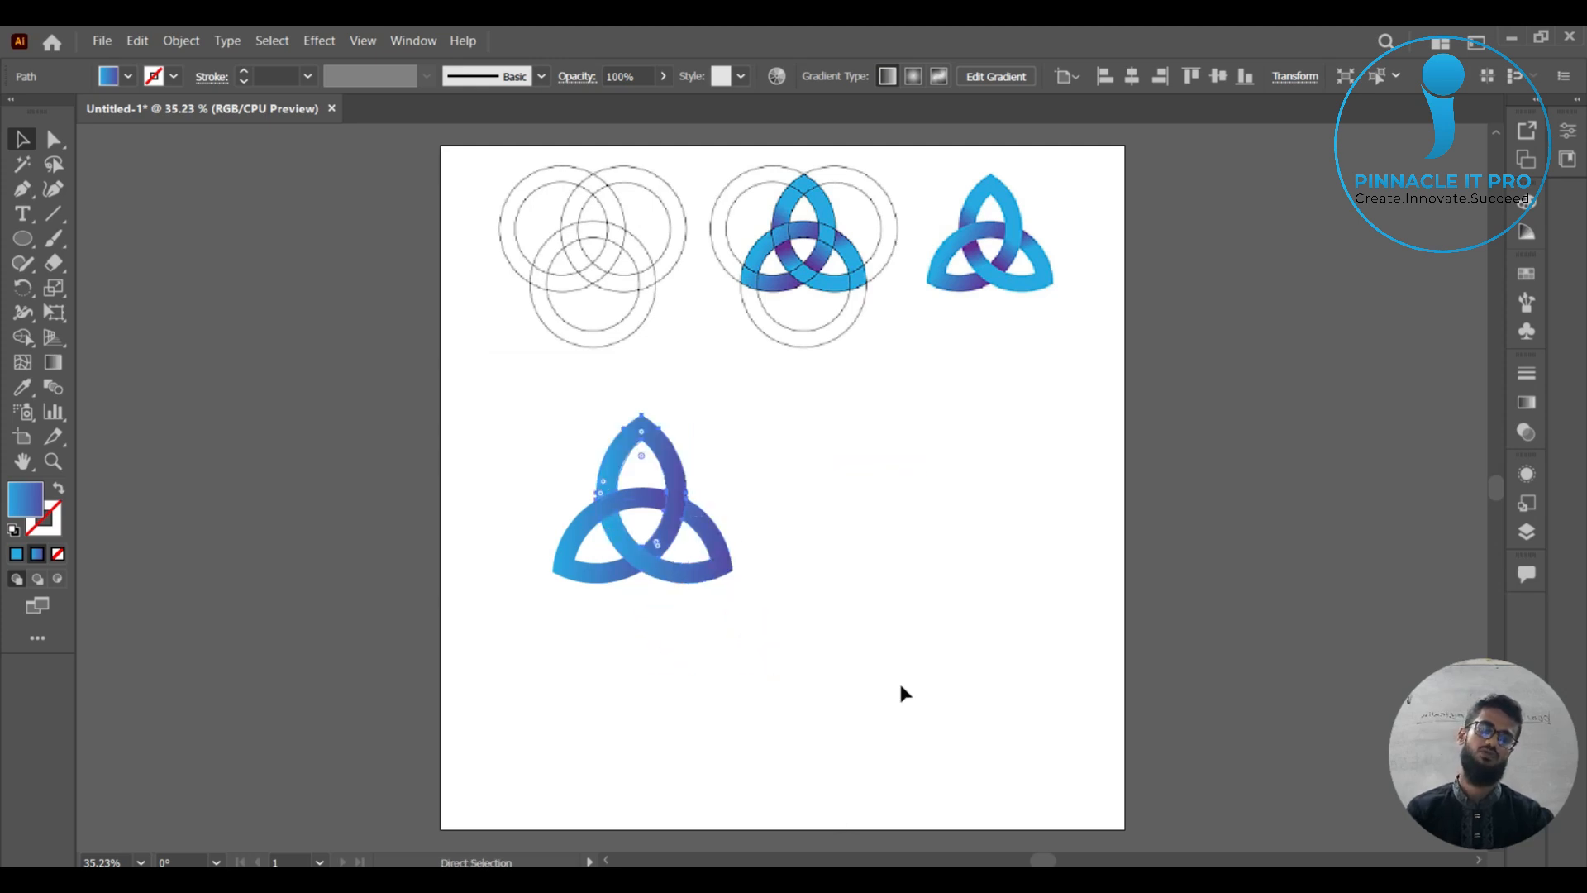
key("v")
left_click(904, 660)
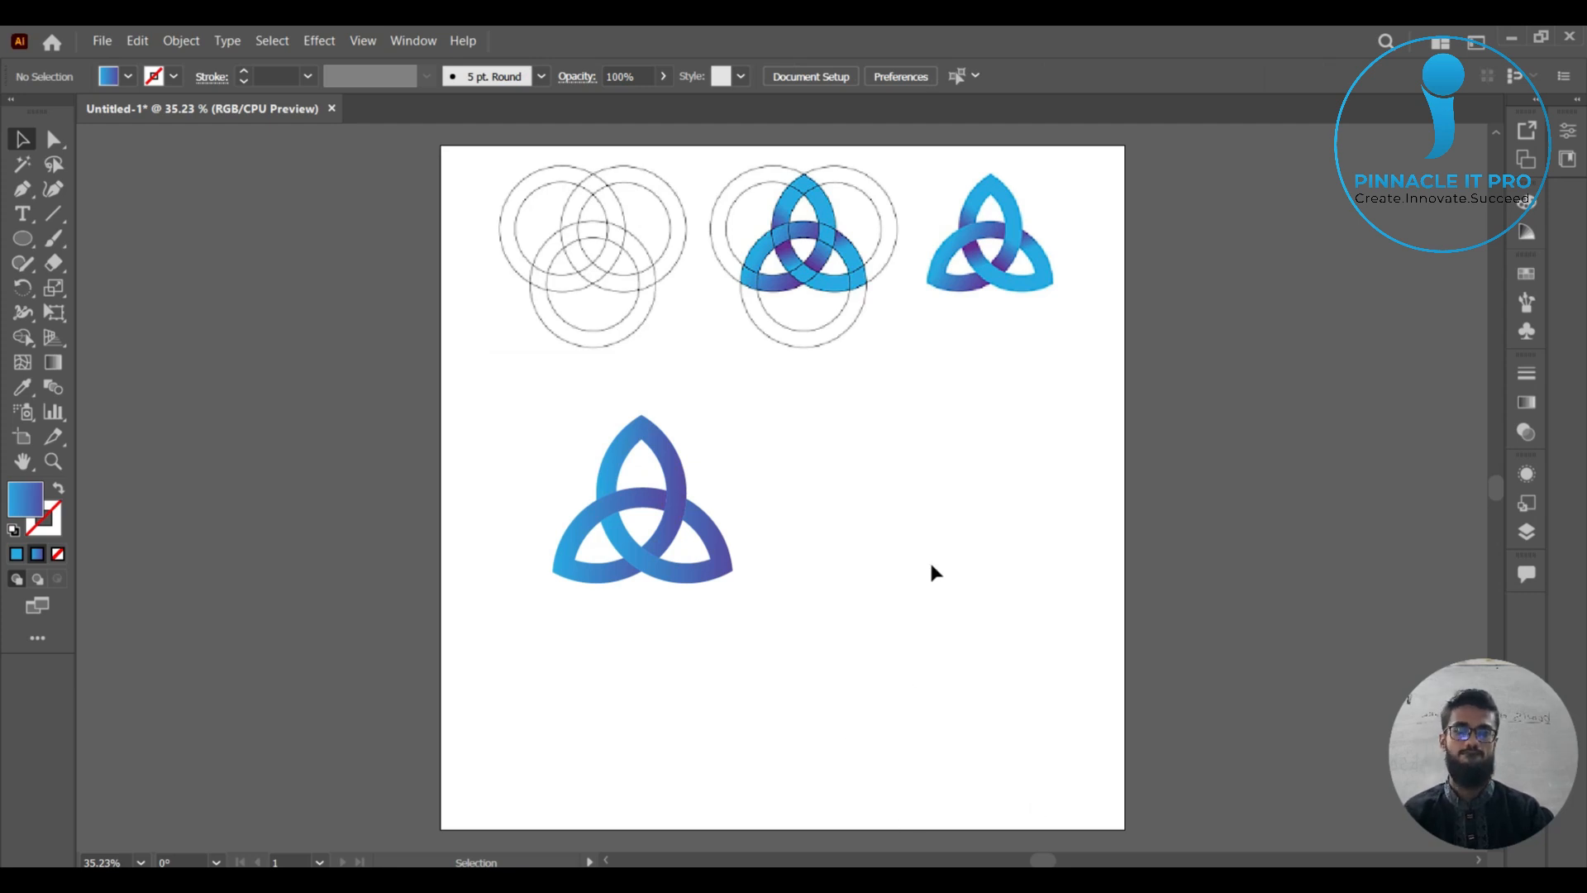
left_click(678, 474)
left_click(831, 519)
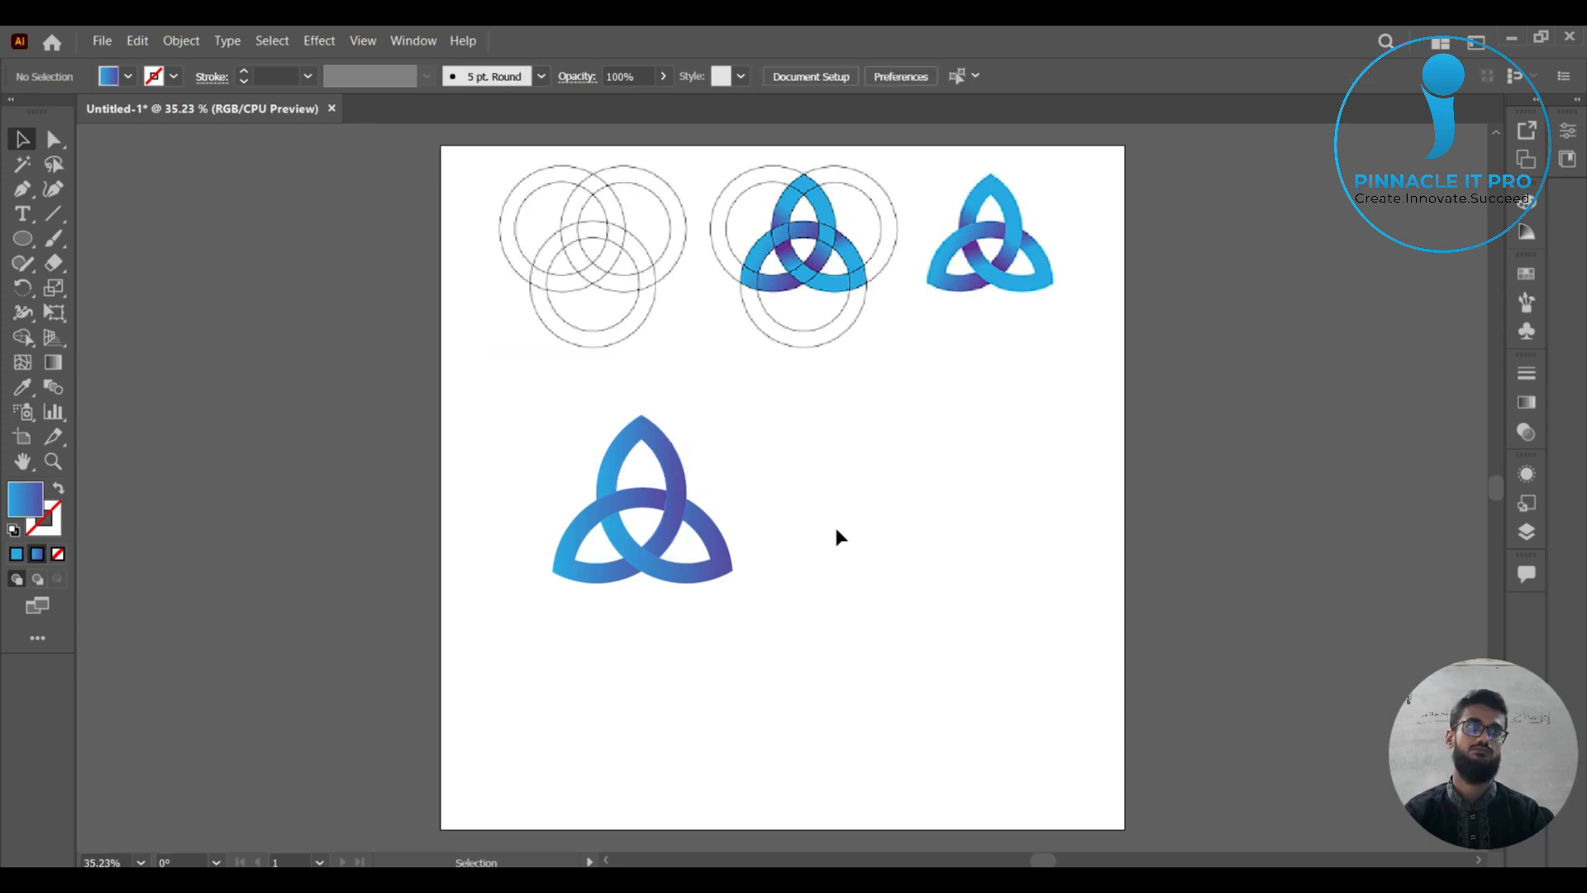